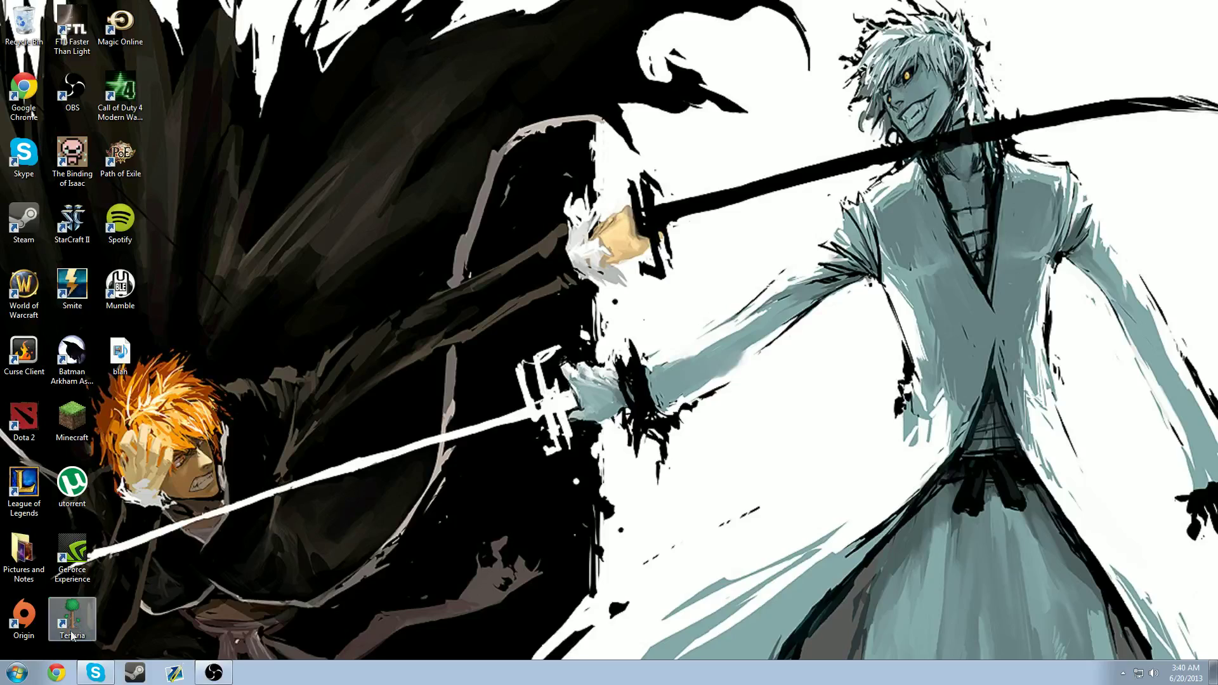
# - Search the Start menu for 'cmd'
pyautogui.click(33, 674)
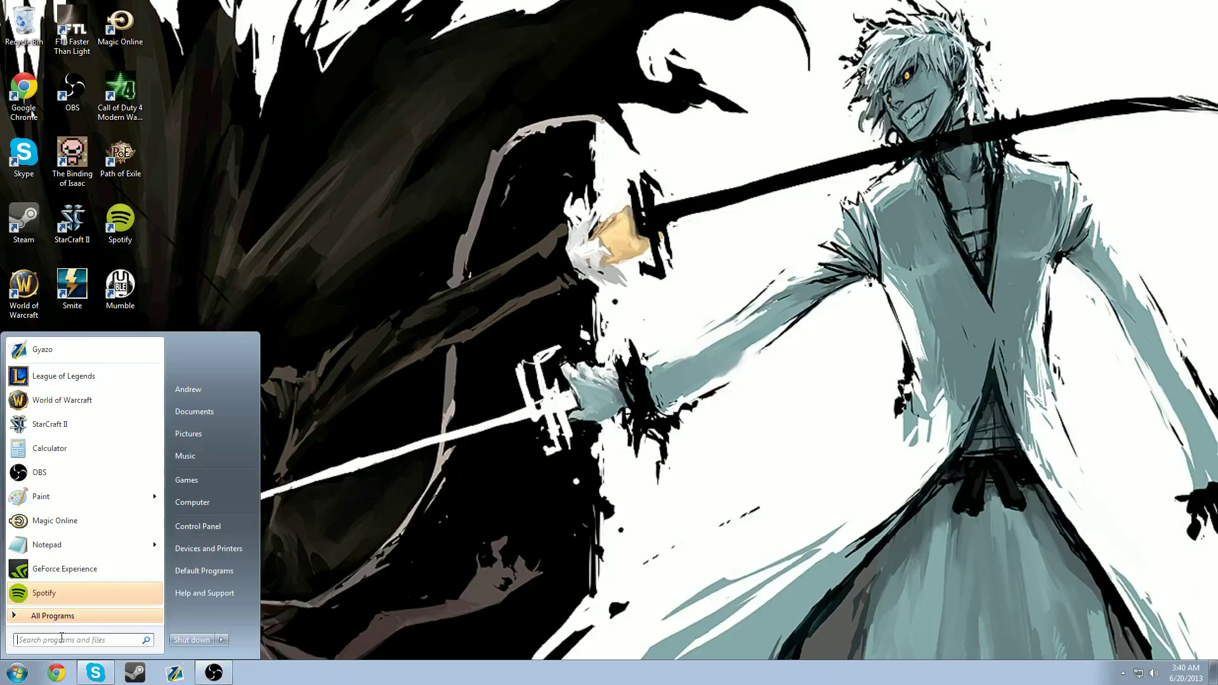
pyautogui.write('cmd')
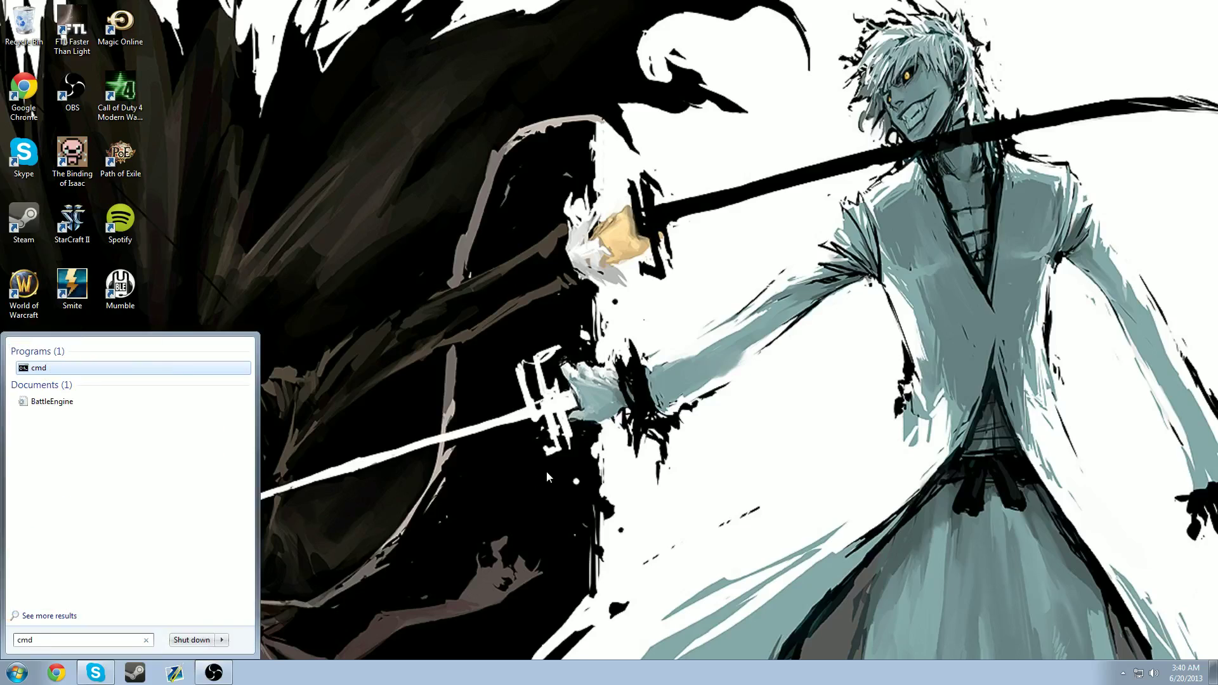
# - Launch Command Prompt, centre it, and run ipconfig to show IPv4 192.168.1.3 and gateway 192.168.1.1
pyautogui.press('Return')
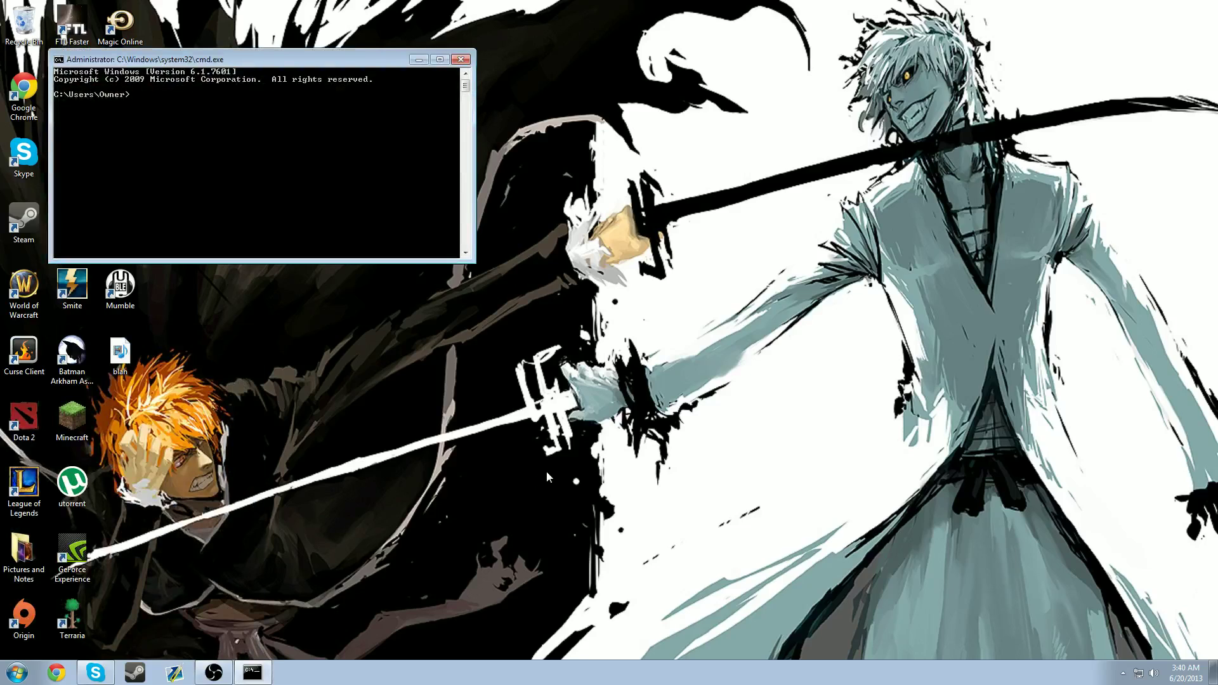
pyautogui.moveTo(288, 59); pyautogui.dragTo(496, 127)
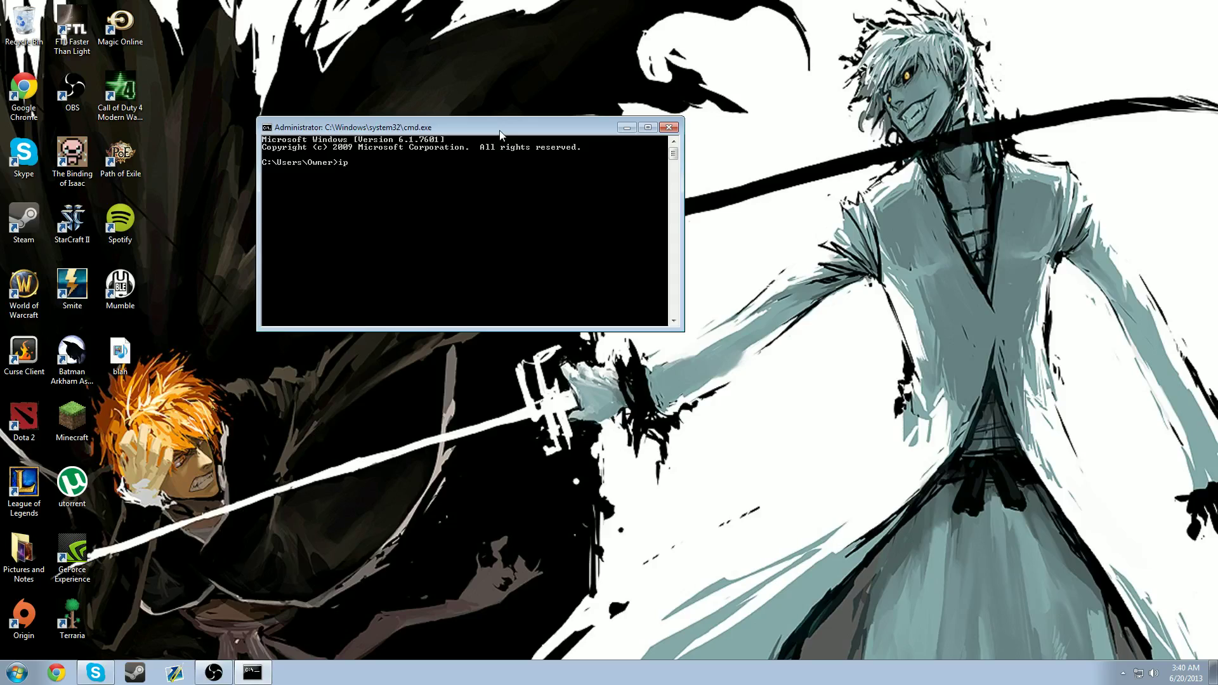
pyautogui.write('ipconfig')
pyautogui.press('Return')
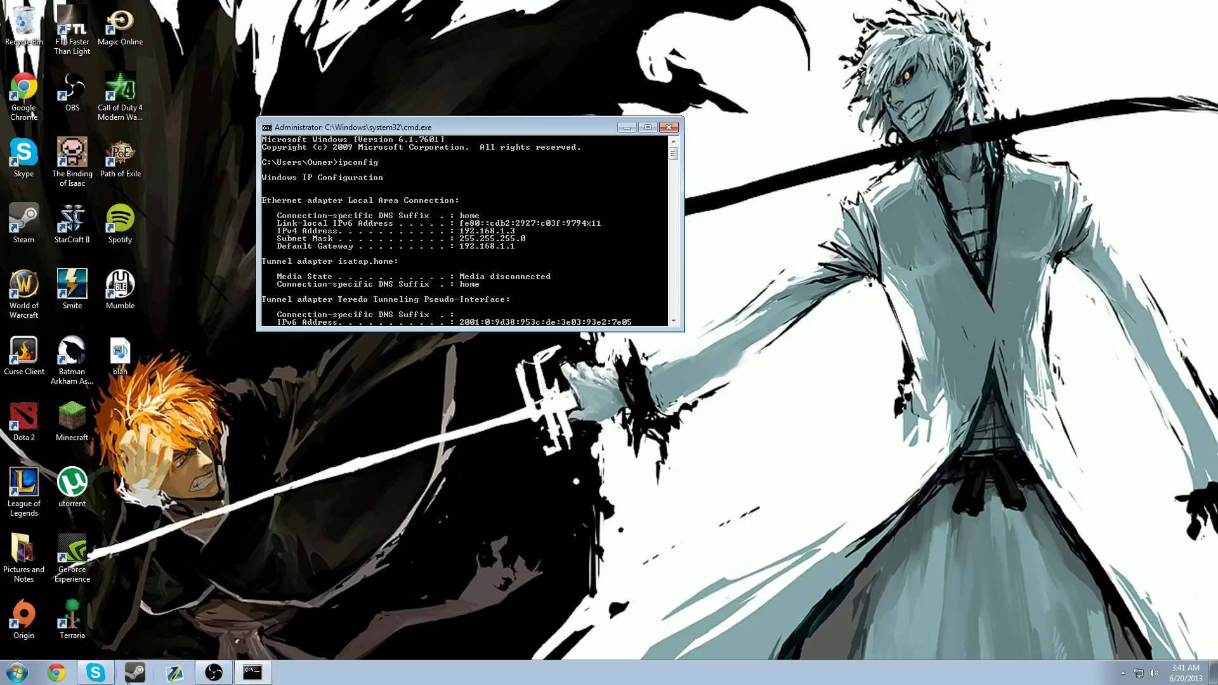
# - Open Chrome maximized and load the router login page at 192.168.1.1
pyautogui.click(70, 677)
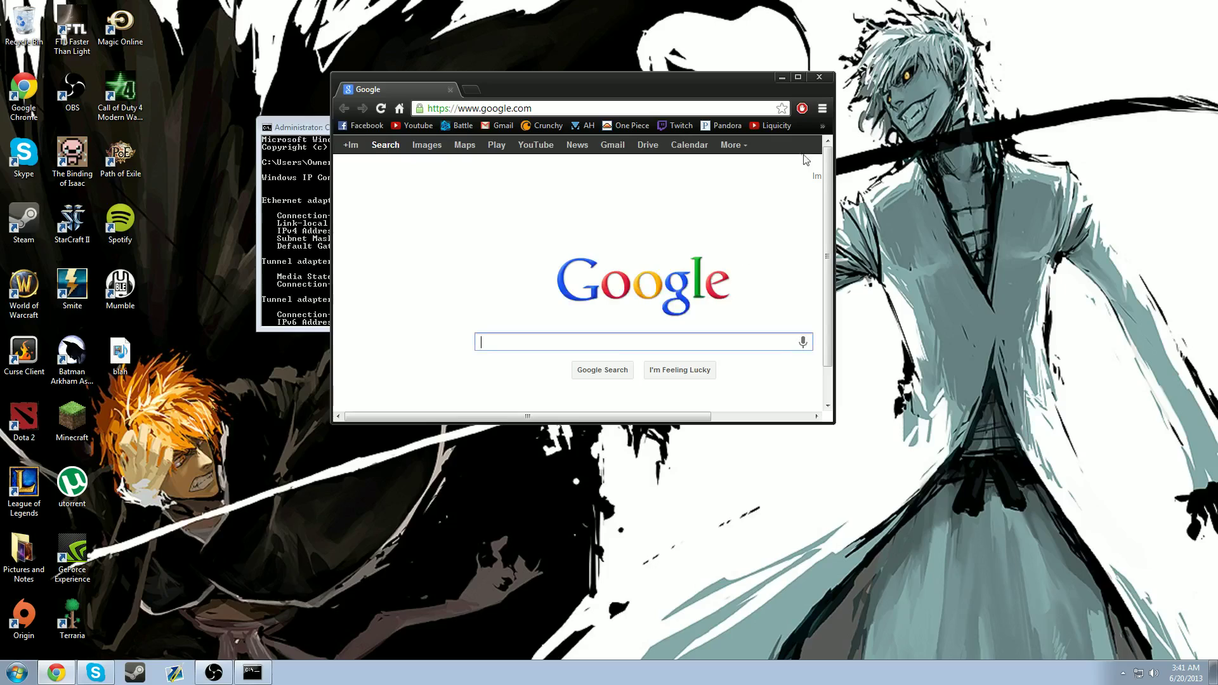
pyautogui.click(801, 77)
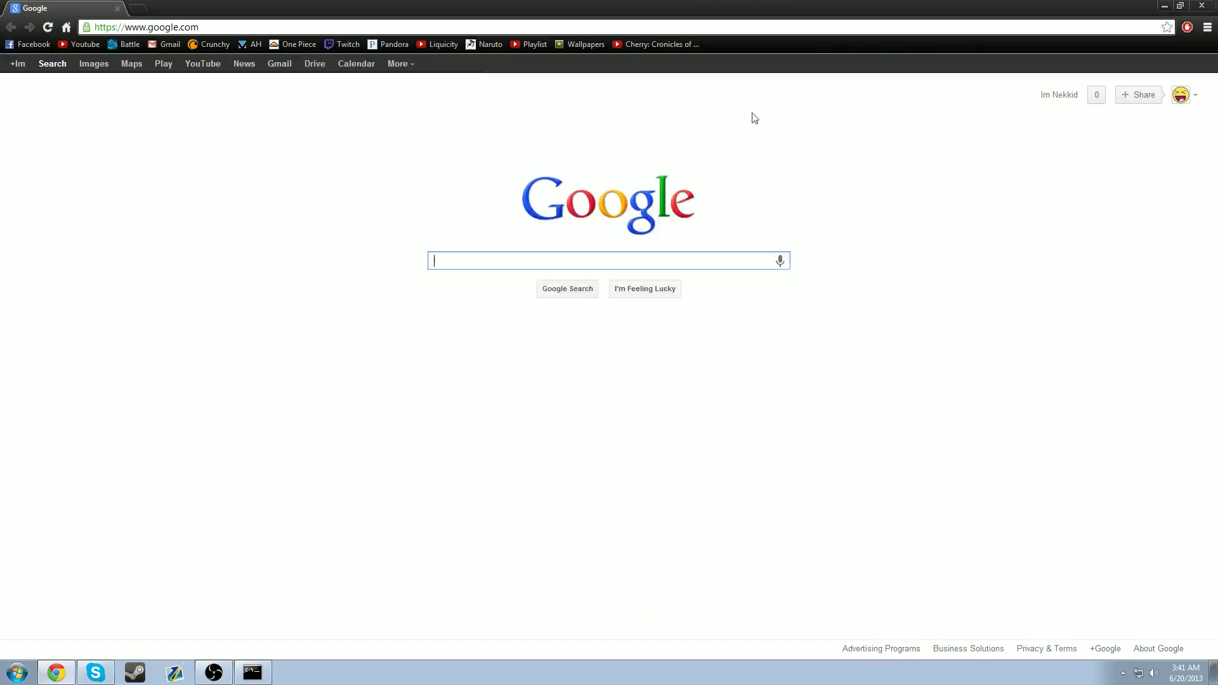
pyautogui.click(303, 26)
pyautogui.click(309, 27)
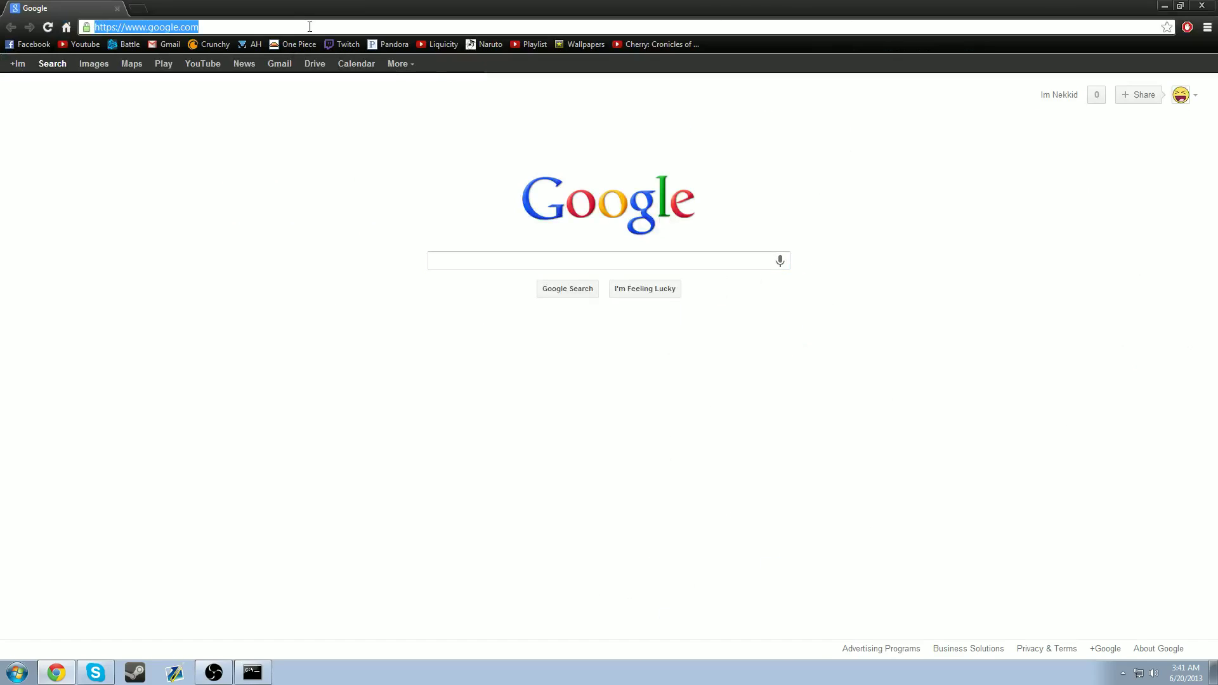
pyautogui.press('BackSpace')
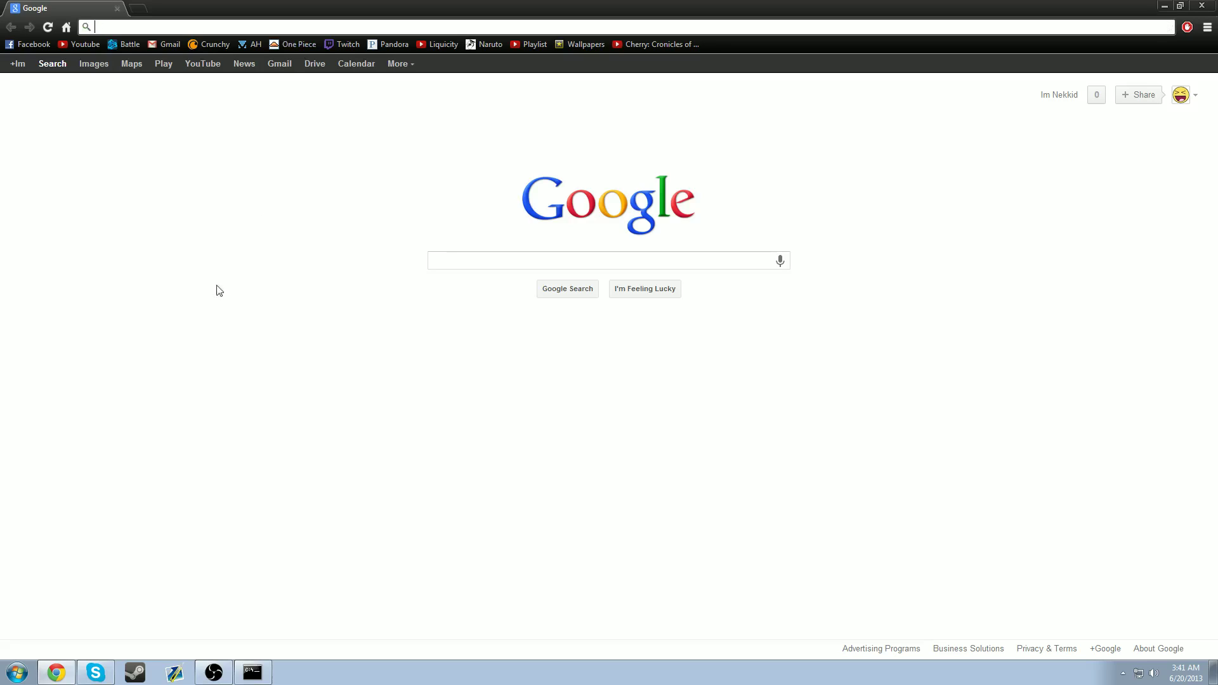
pyautogui.click(268, 675)
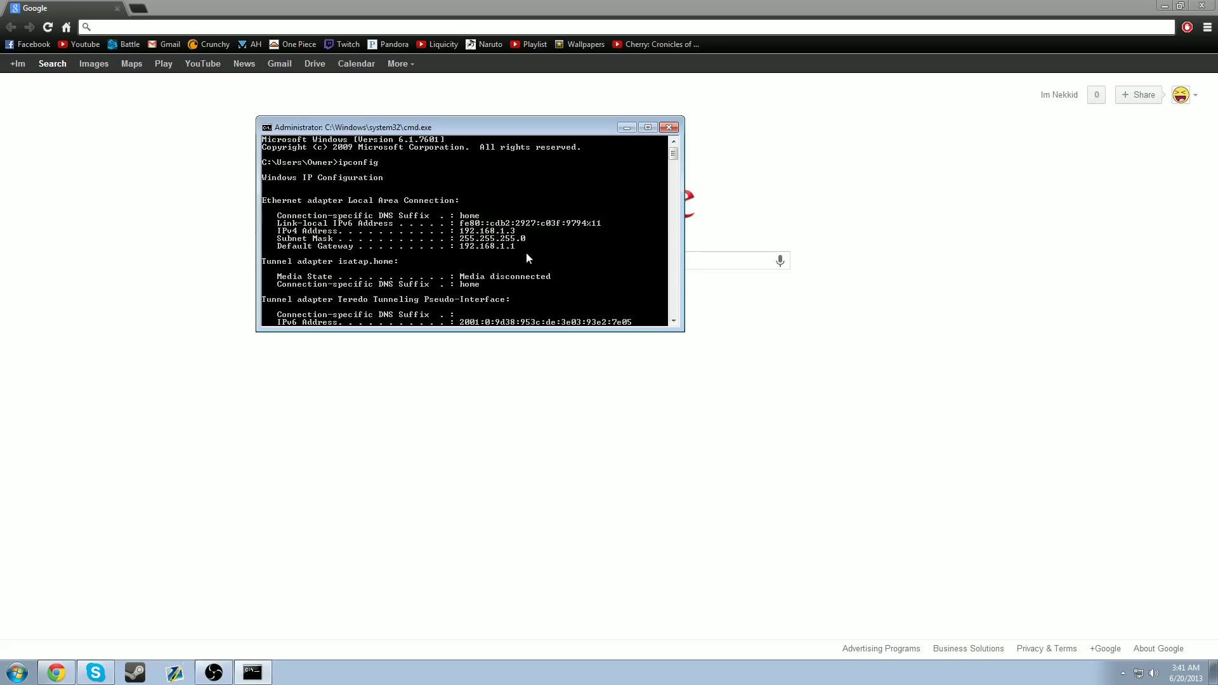
pyautogui.click(222, 30)
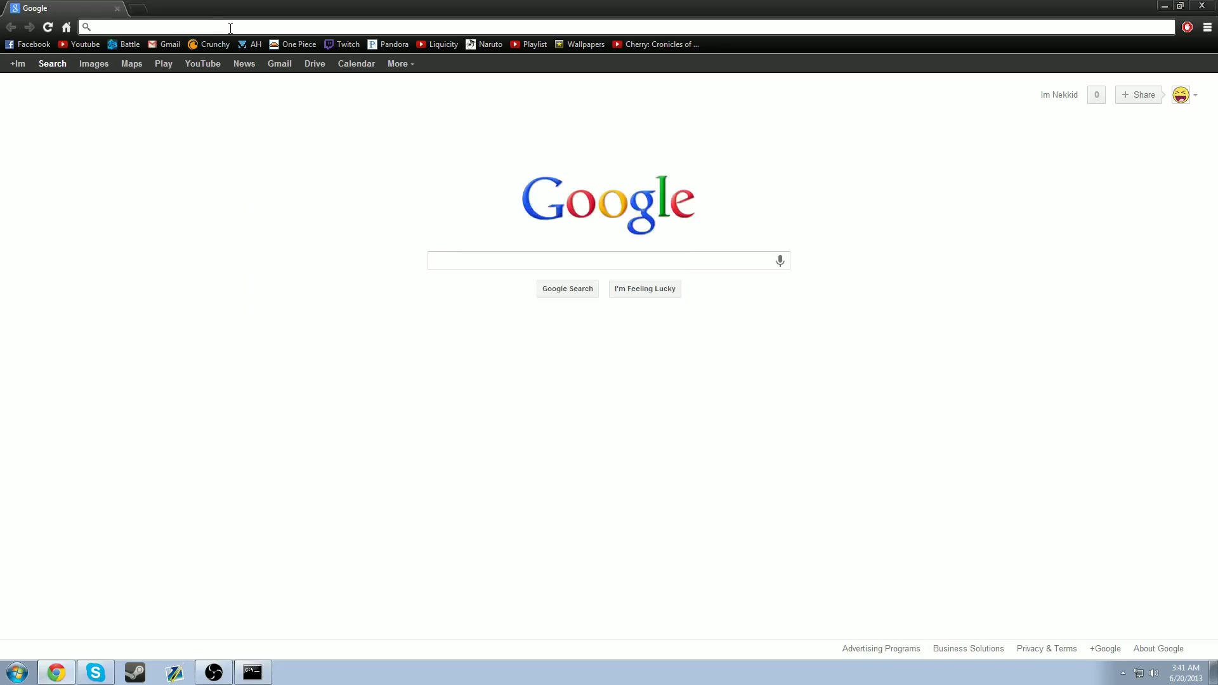
pyautogui.write('192')
pyautogui.press('Return')
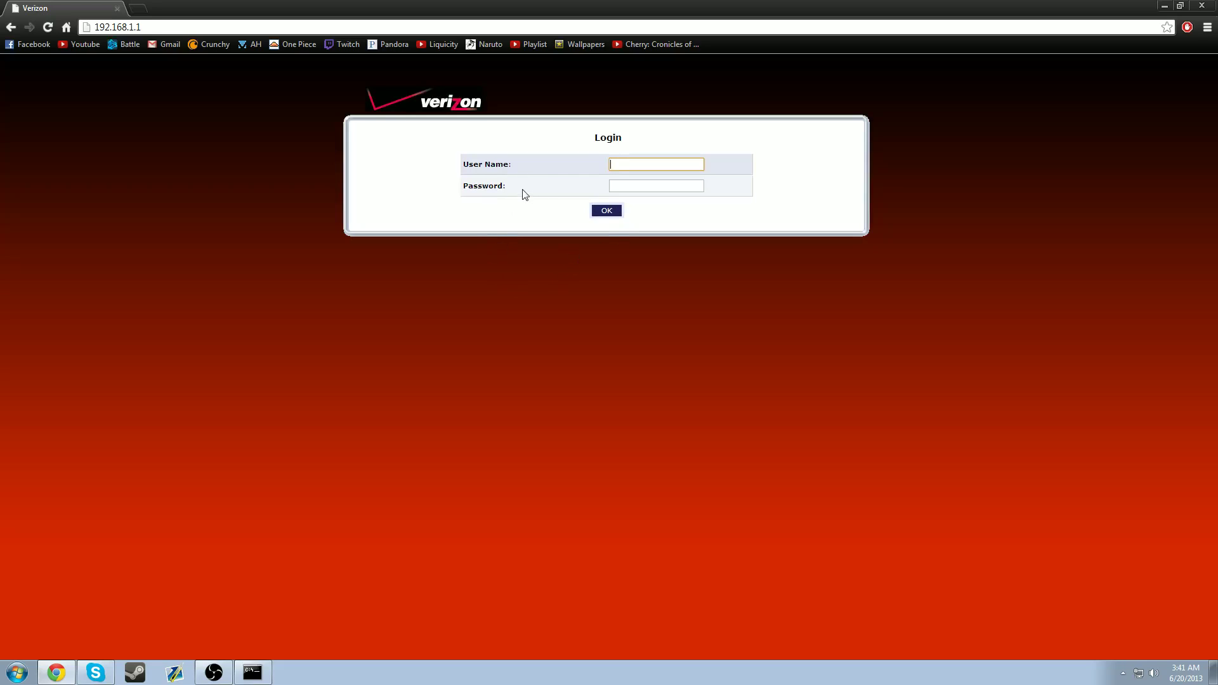
# - Log in to the router with the admin user name and the pasted router password
pyautogui.moveTo(519, 166); pyautogui.dragTo(464, 171)
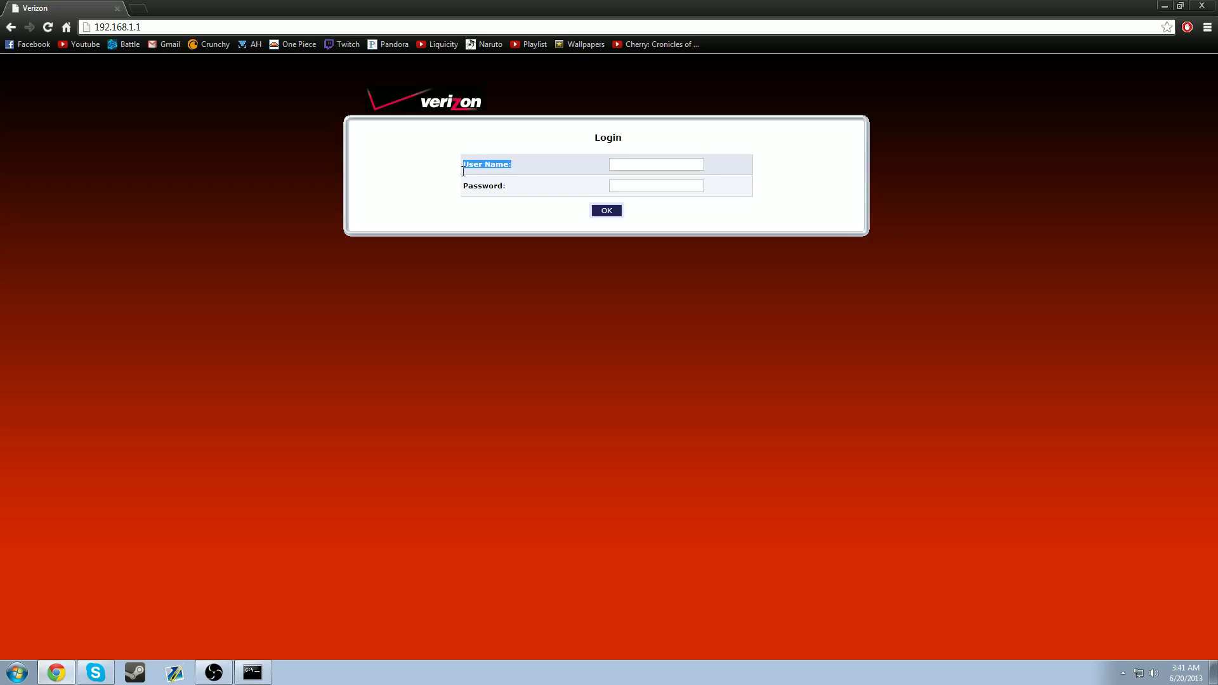
pyautogui.click(619, 164)
pyautogui.write('admin')
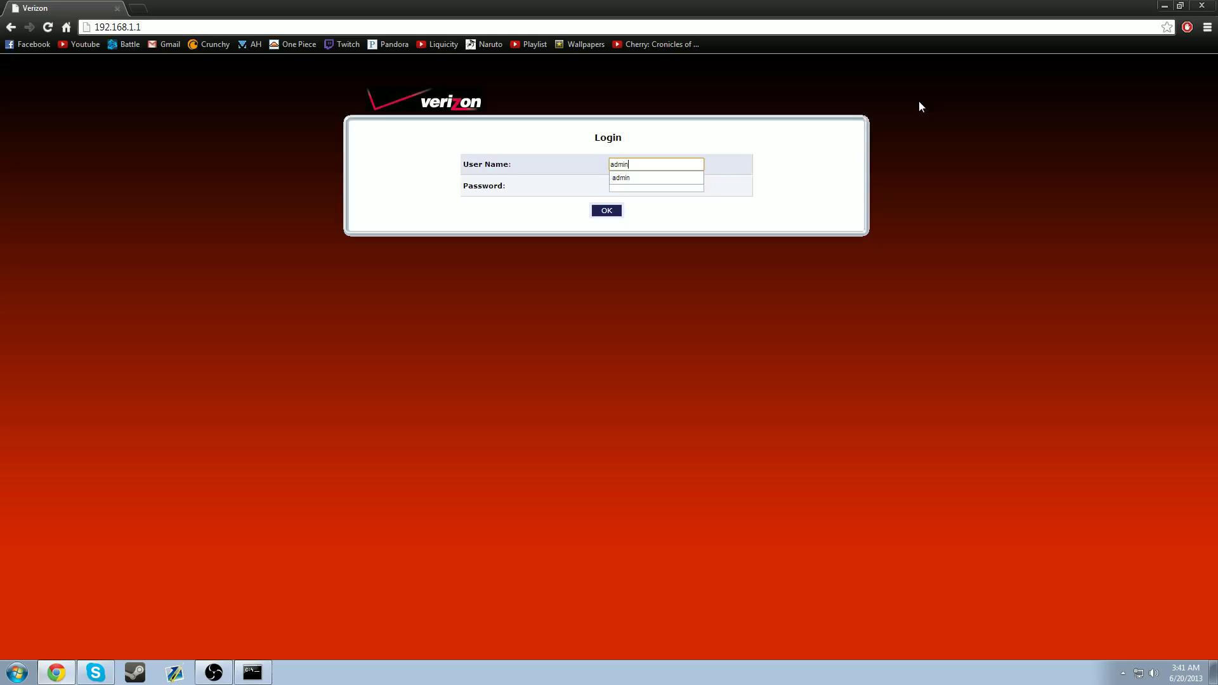
pyautogui.click(657, 178)
pyautogui.doubleClick(637, 165)
pyautogui.click(647, 166)
pyautogui.click(646, 188)
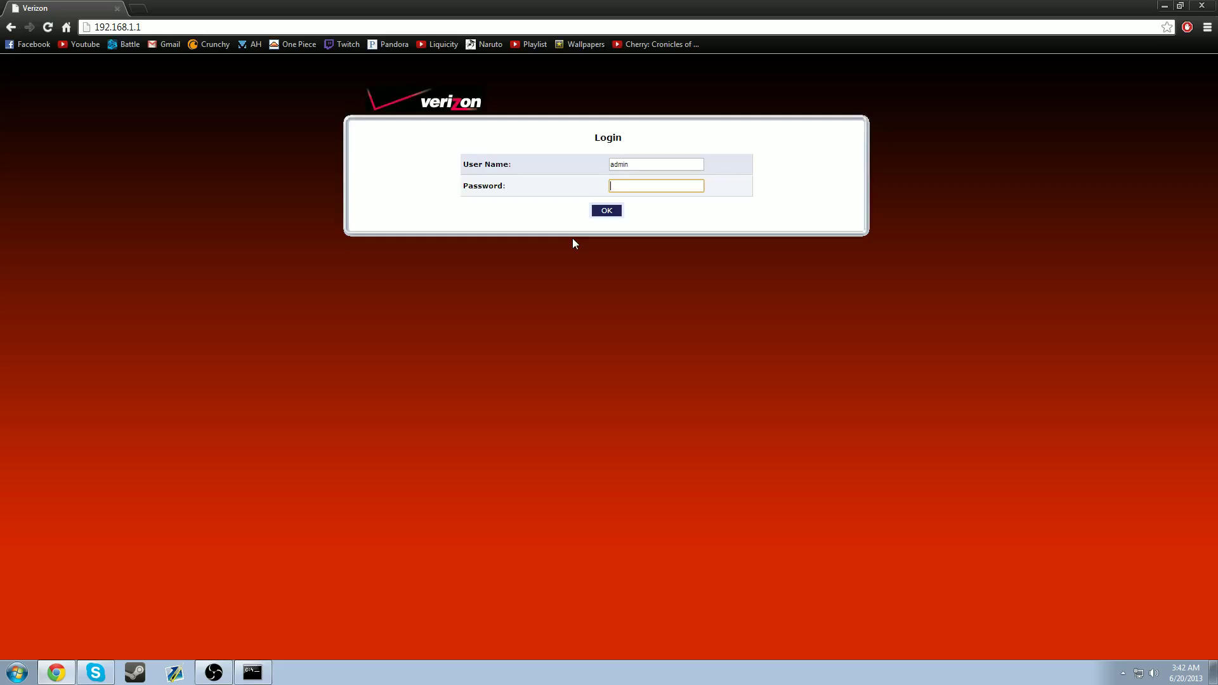
pyautogui.hotkey('ctrl', 'v')
pyautogui.click(605, 210)
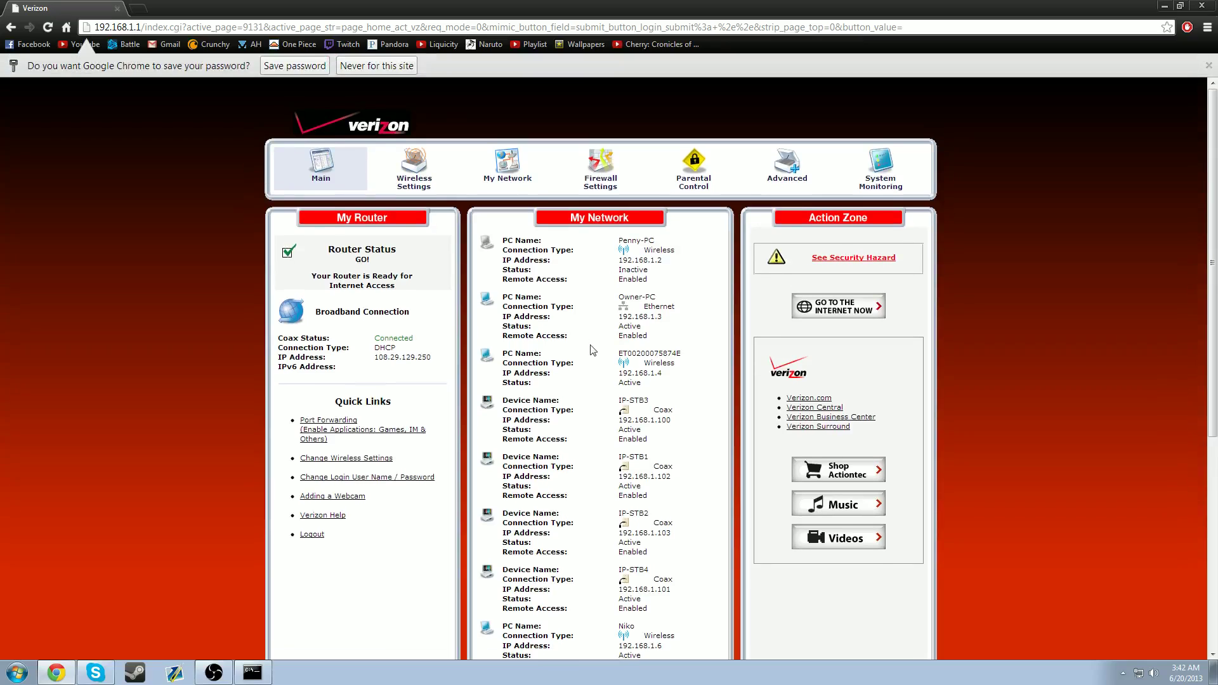
# - Save the router password in Chrome, enter Advanced settings past the warning, and open Port Forwarding Rules
pyautogui.click(313, 66)
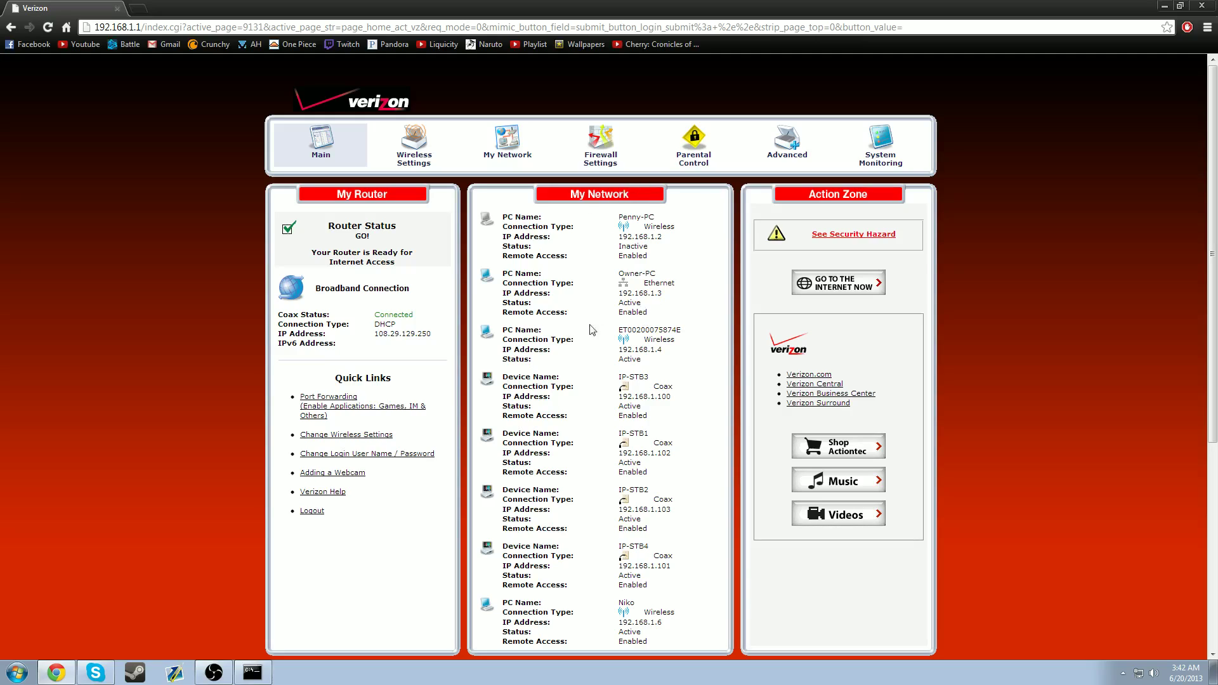
pyautogui.click(784, 156)
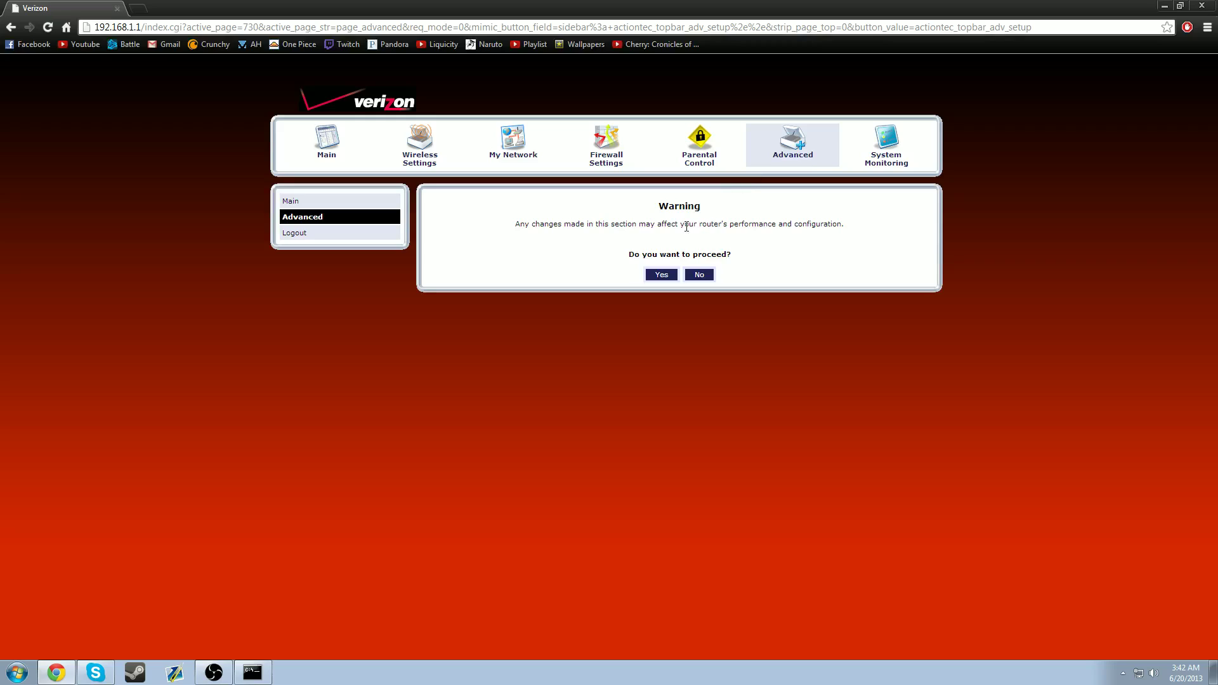
pyautogui.moveTo(657, 206); pyautogui.dragTo(718, 210)
pyautogui.click(637, 301)
pyautogui.click(662, 275)
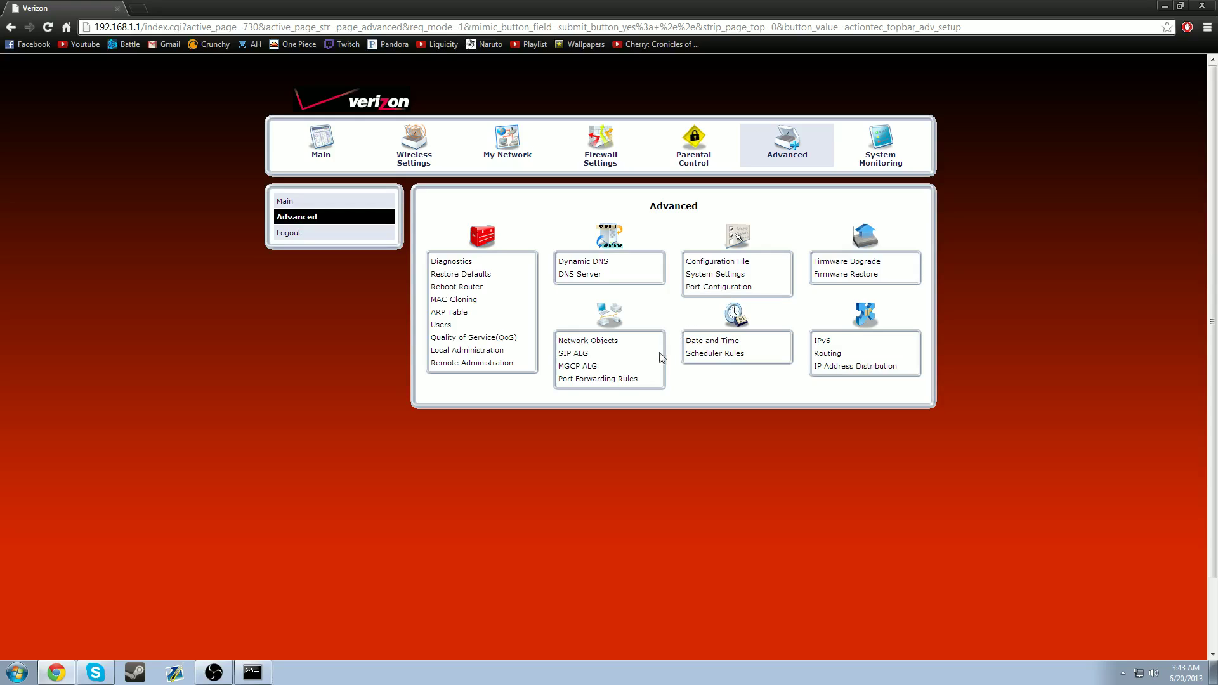
pyautogui.click(576, 380)
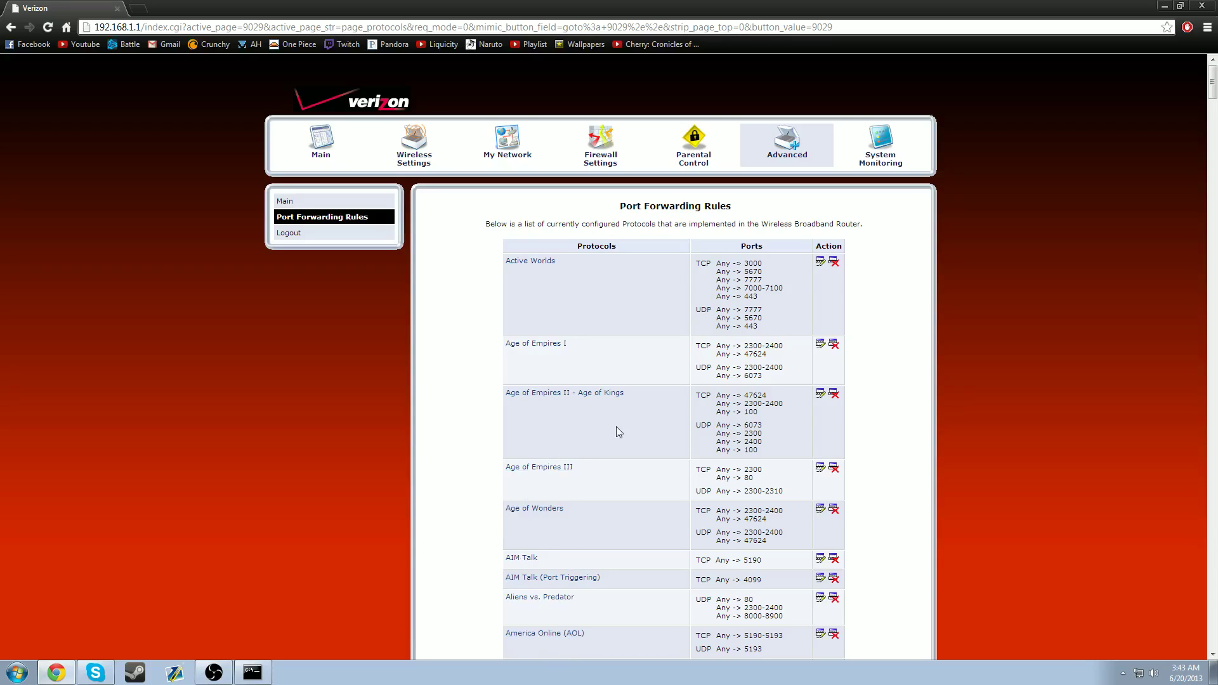
# - Scroll to the bottom of the Port Forwarding Rules table and add a new service
pyautogui.scroll(-15, 619, 432)
pyautogui.moveTo(1217, 159); pyautogui.dragTo(1216, 654)
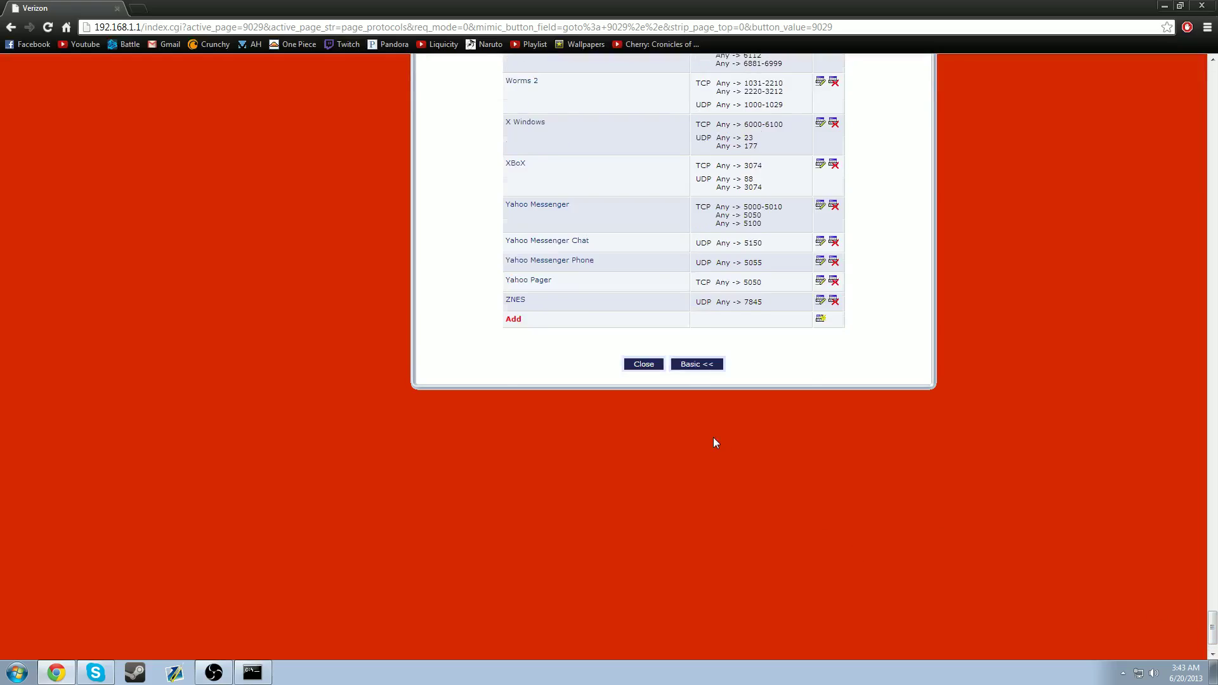
pyautogui.scroll(1, 713, 442)
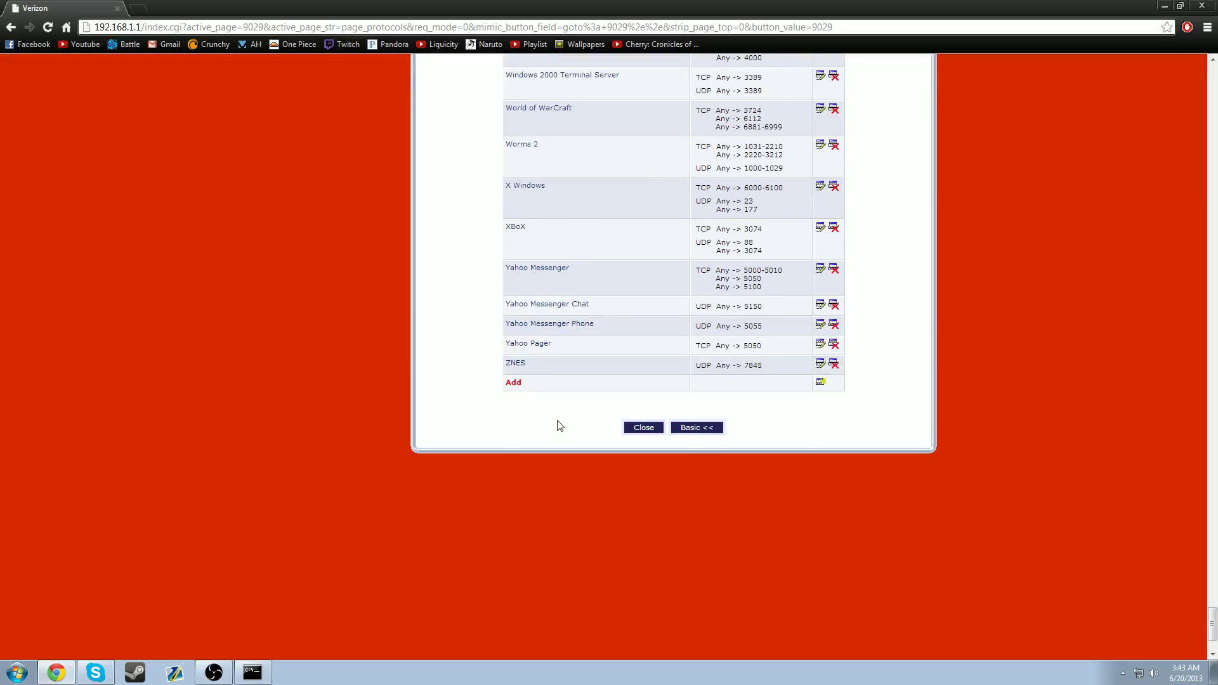
pyautogui.click(514, 384)
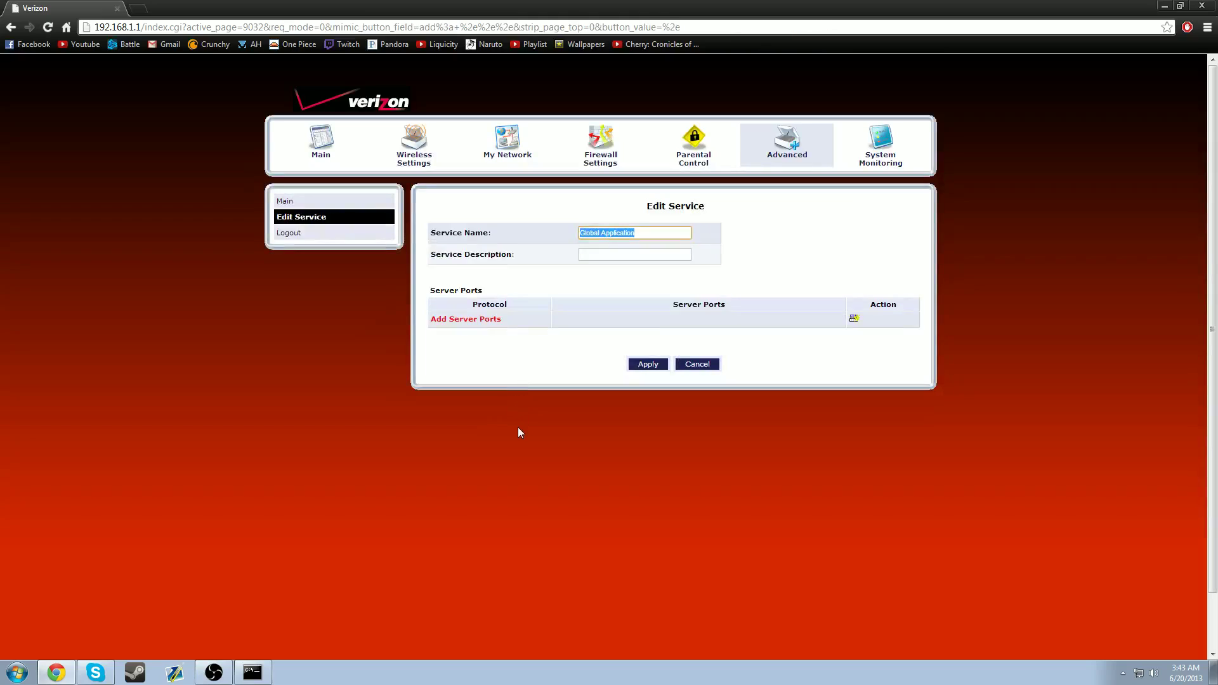
# - Rename the new service from Global Application to Terraria with placeholder description 'sdg'
pyautogui.click(642, 233)
pyautogui.moveTo(667, 236); pyautogui.dragTo(478, 248)
pyautogui.press('BackSpace')
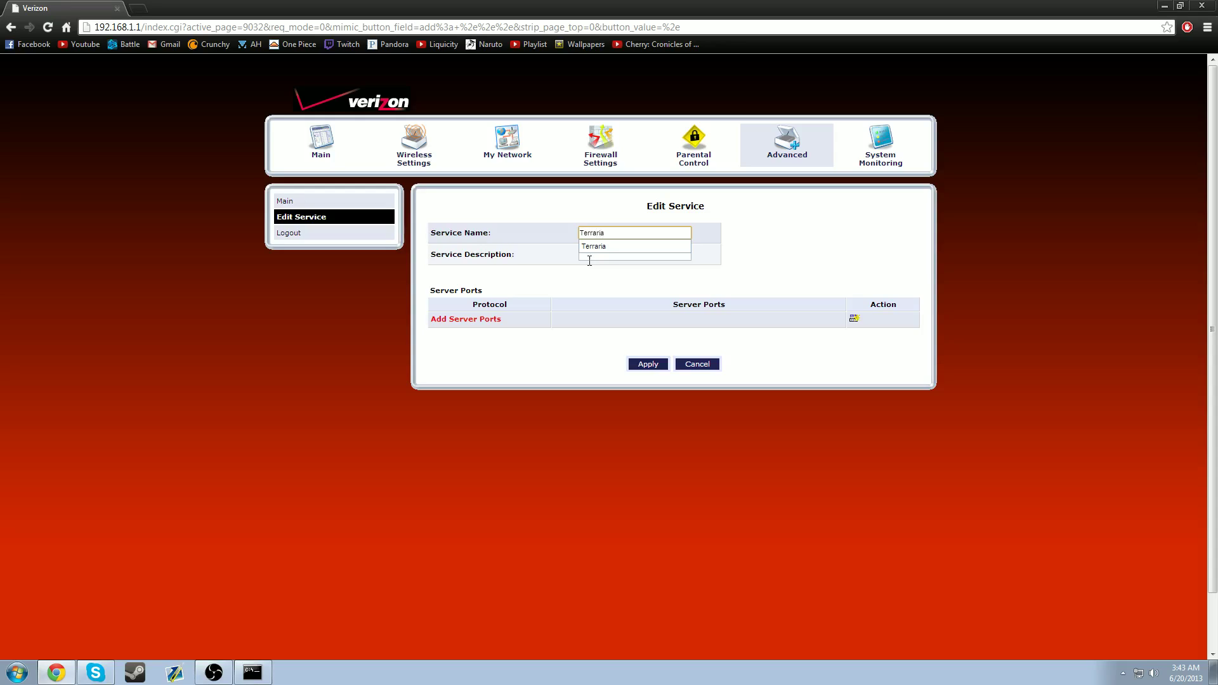
pyautogui.click(610, 254)
pyautogui.write('sdgnsgbndjb')
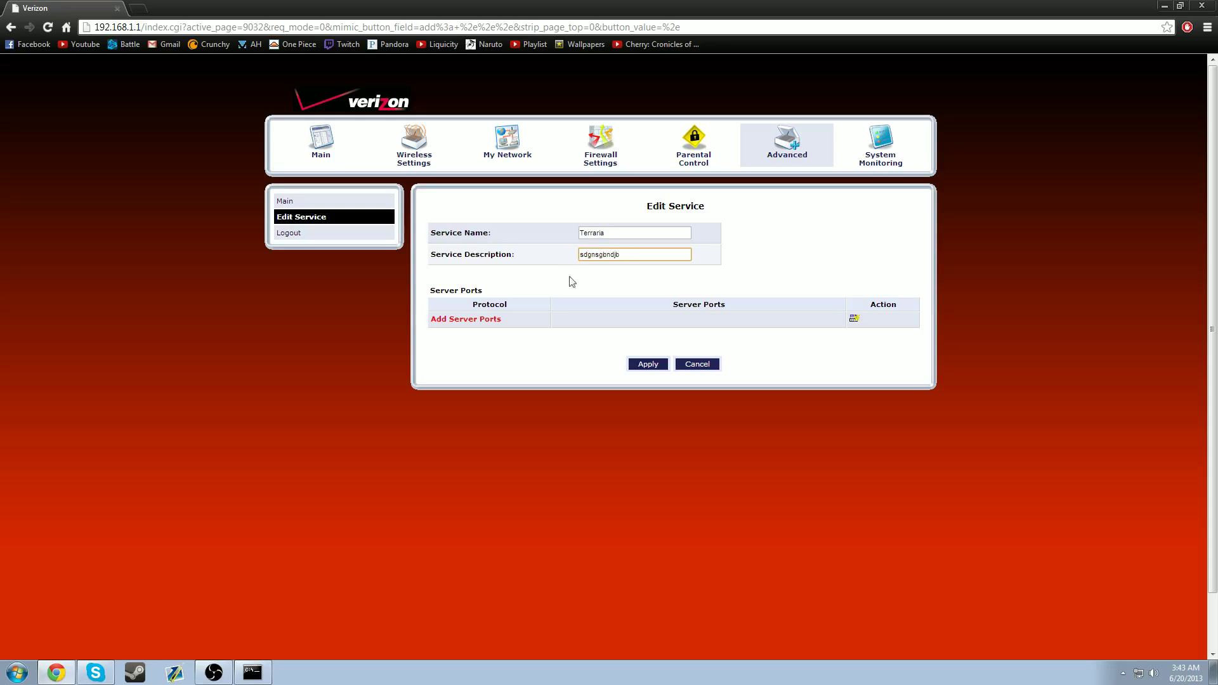
pyautogui.click(656, 236)
pyautogui.click(653, 255)
pyautogui.click(477, 325)
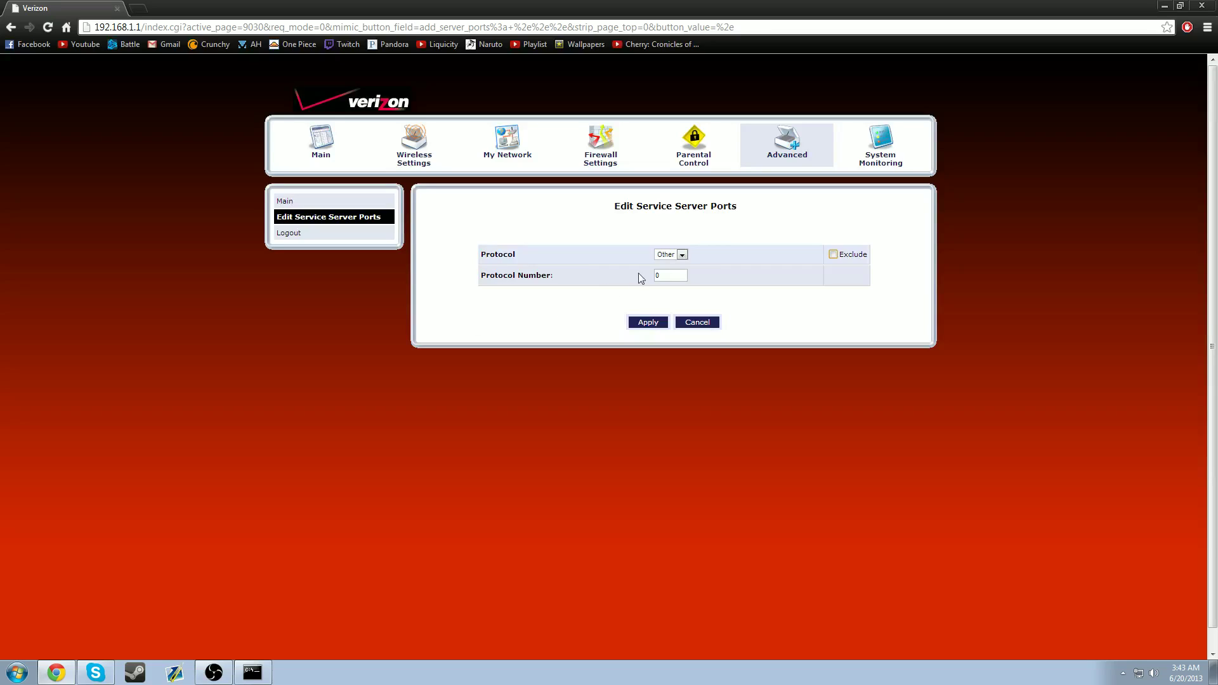
# - Set the server port protocol to TCP, source ports to Any, and destination ports to Single
pyautogui.click(677, 259)
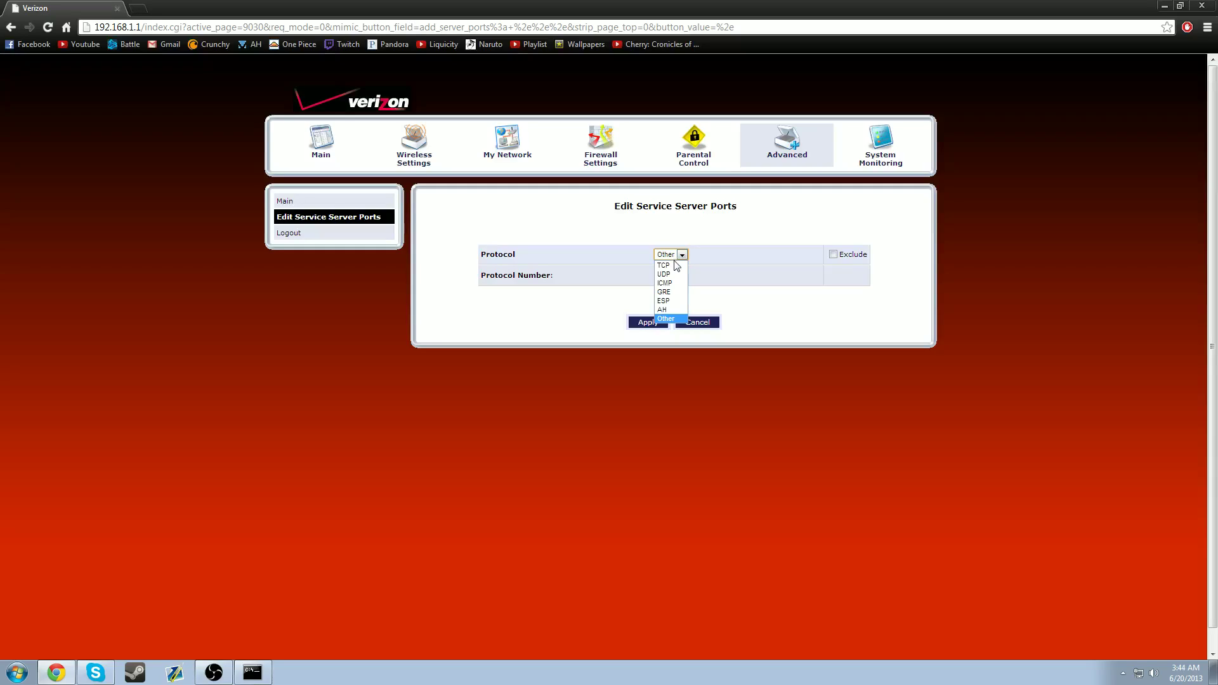
pyautogui.click(676, 265)
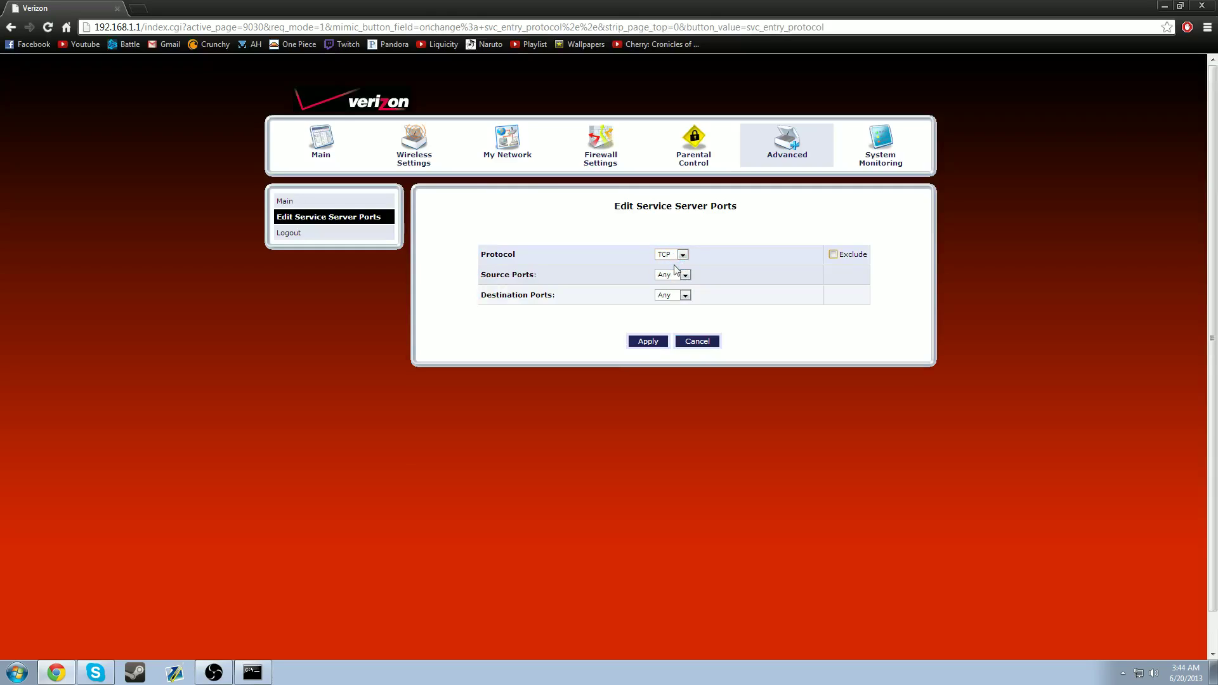
pyautogui.click(679, 275)
pyautogui.click(665, 283)
pyautogui.click(670, 298)
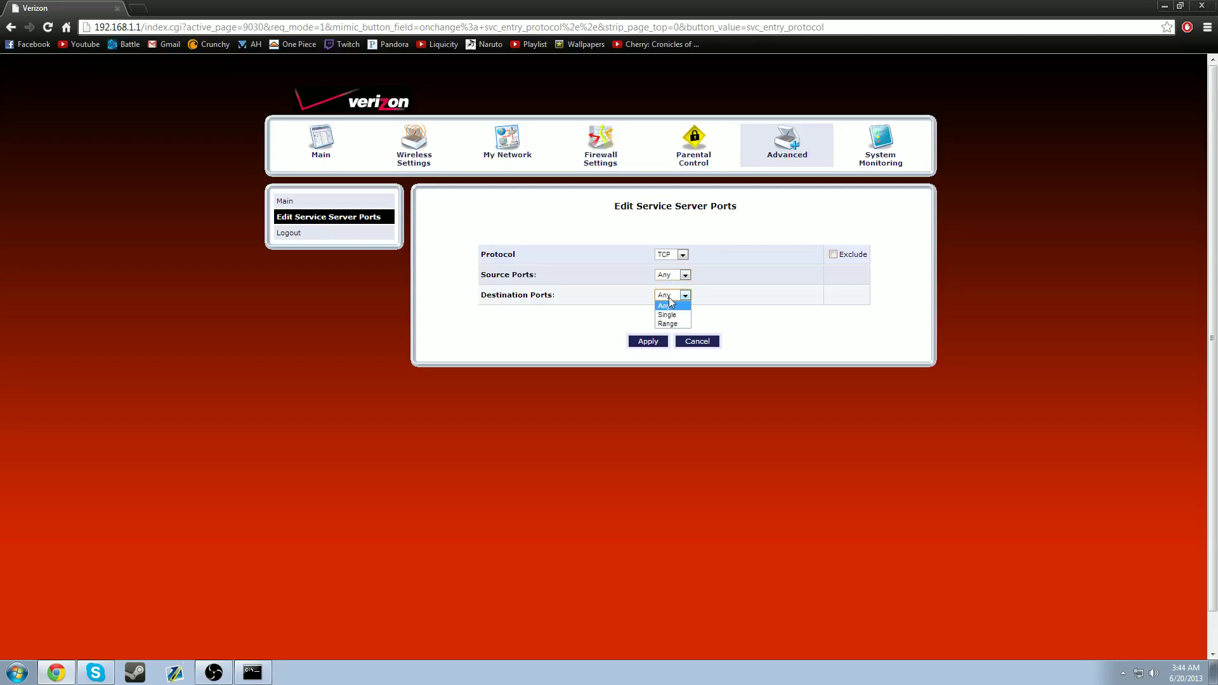
pyautogui.click(669, 315)
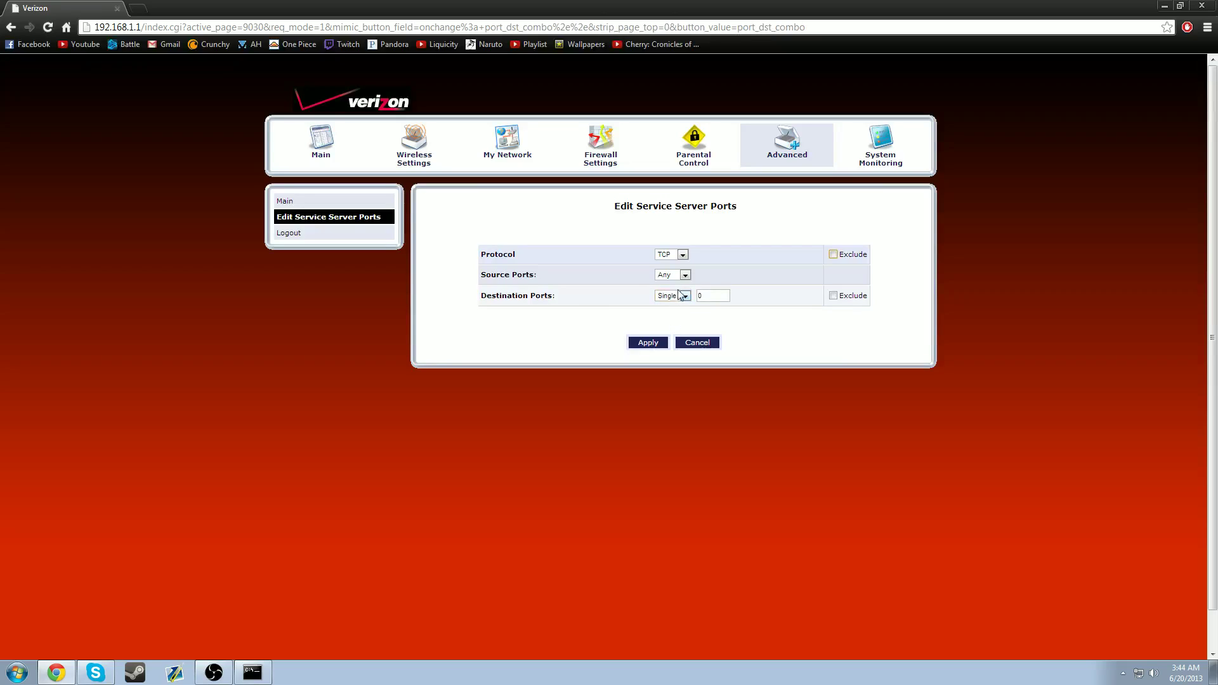
# - Enter destination port 7777, then cancel back to the Terraria Edit Service form
pyautogui.moveTo(558, 297); pyautogui.dragTo(513, 297)
pyautogui.click(716, 295)
pyautogui.write('7777')
pyautogui.click(716, 309)
pyautogui.moveTo(727, 297); pyautogui.dragTo(688, 293)
pyautogui.click(761, 290)
pyautogui.click(703, 345)
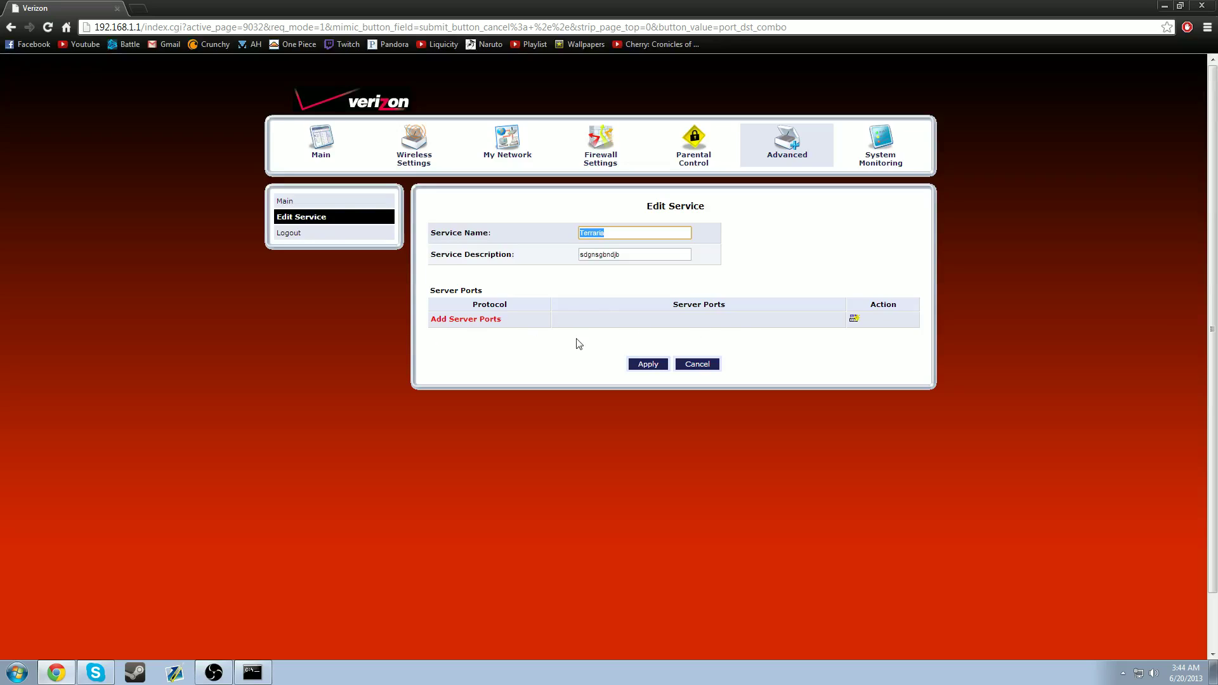
pyautogui.click(489, 327)
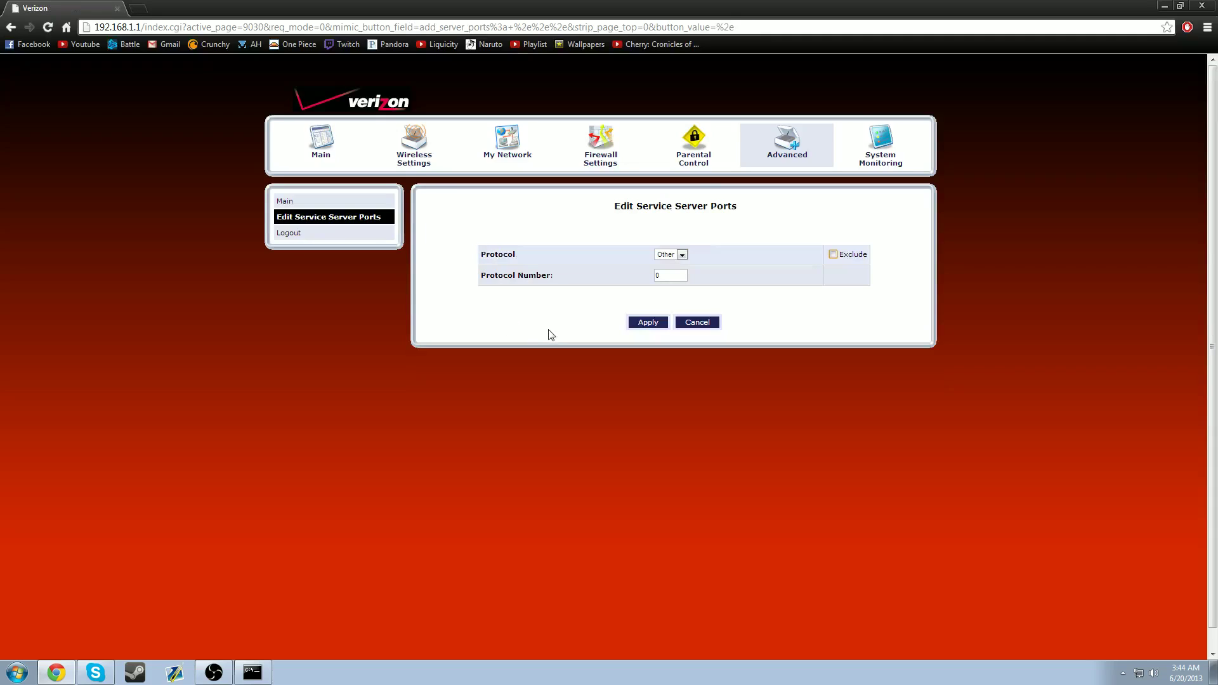
pyautogui.click(671, 256)
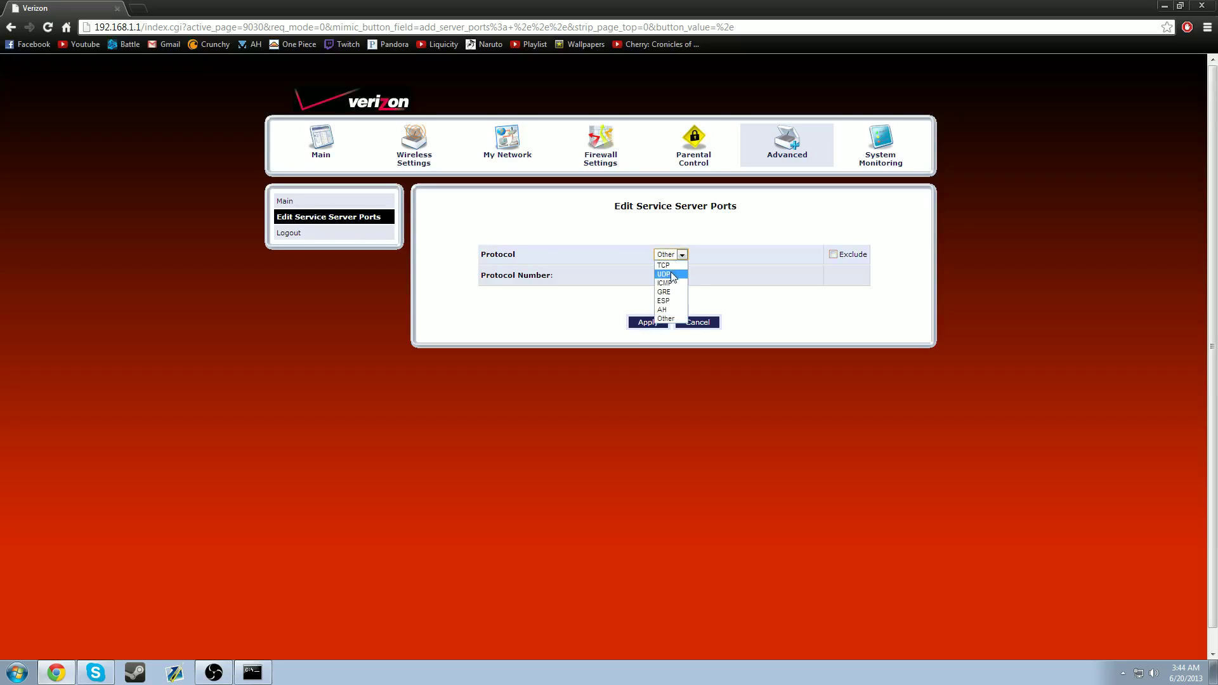
pyautogui.click(672, 275)
pyautogui.click(678, 255)
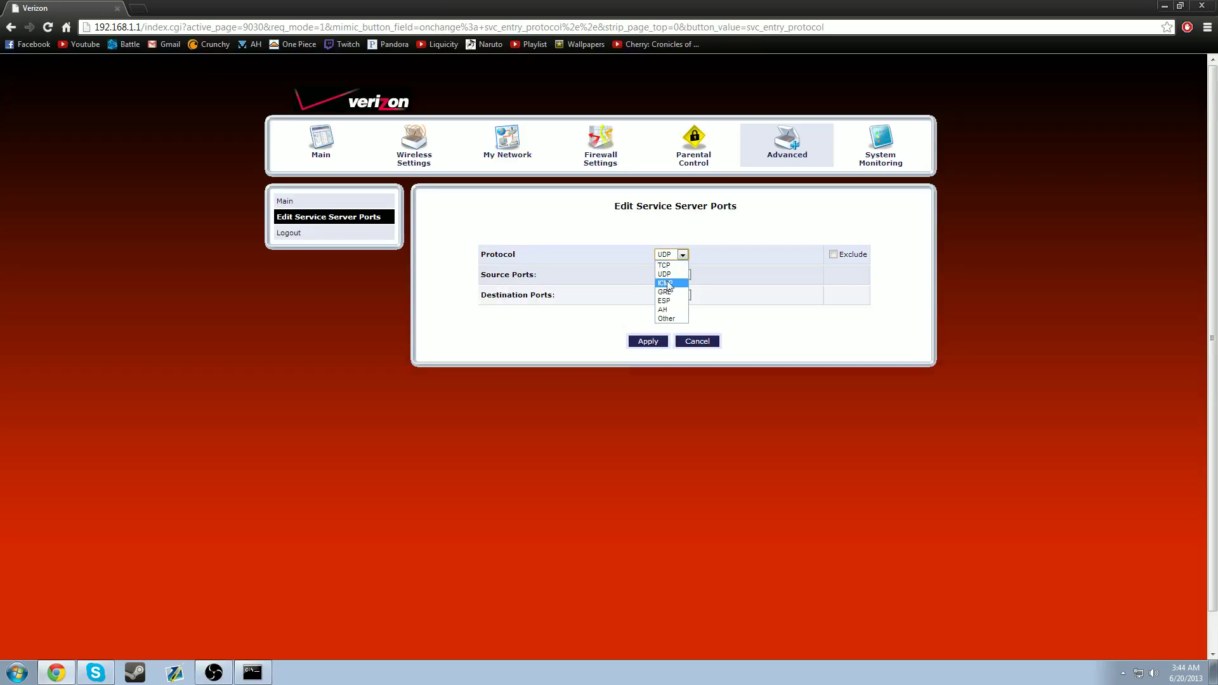
pyautogui.click(673, 275)
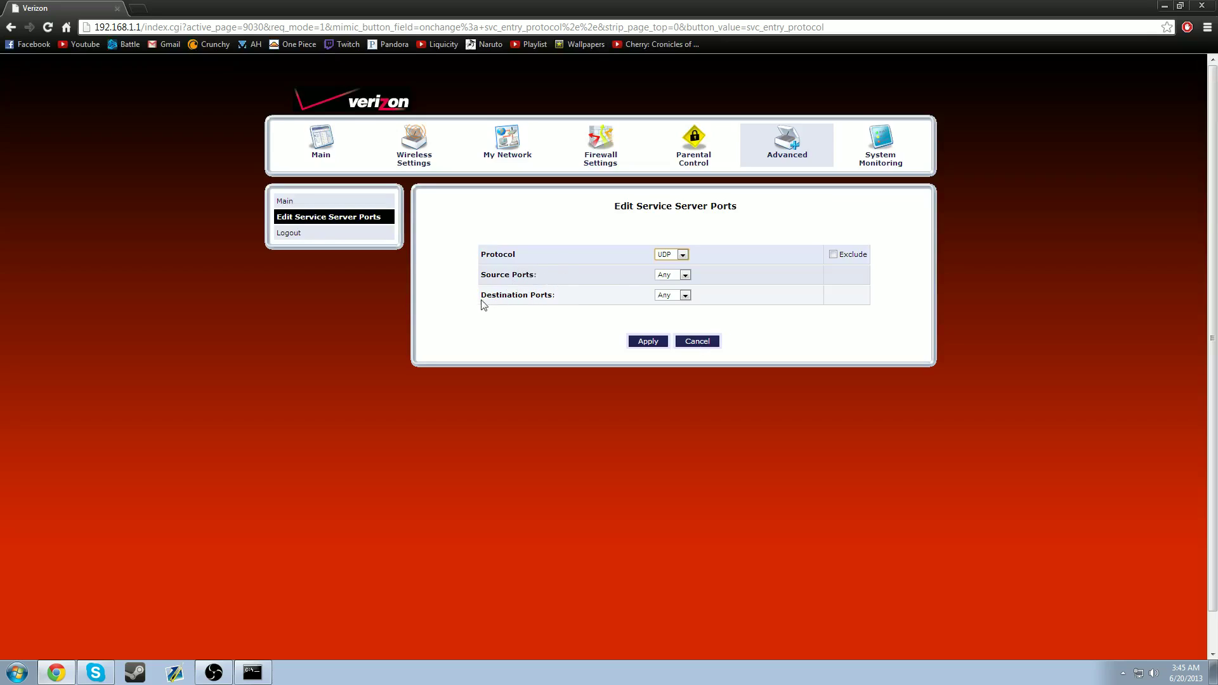
pyautogui.moveTo(481, 296); pyautogui.dragTo(571, 305)
pyautogui.click(574, 304)
pyautogui.click(684, 295)
pyautogui.click(668, 317)
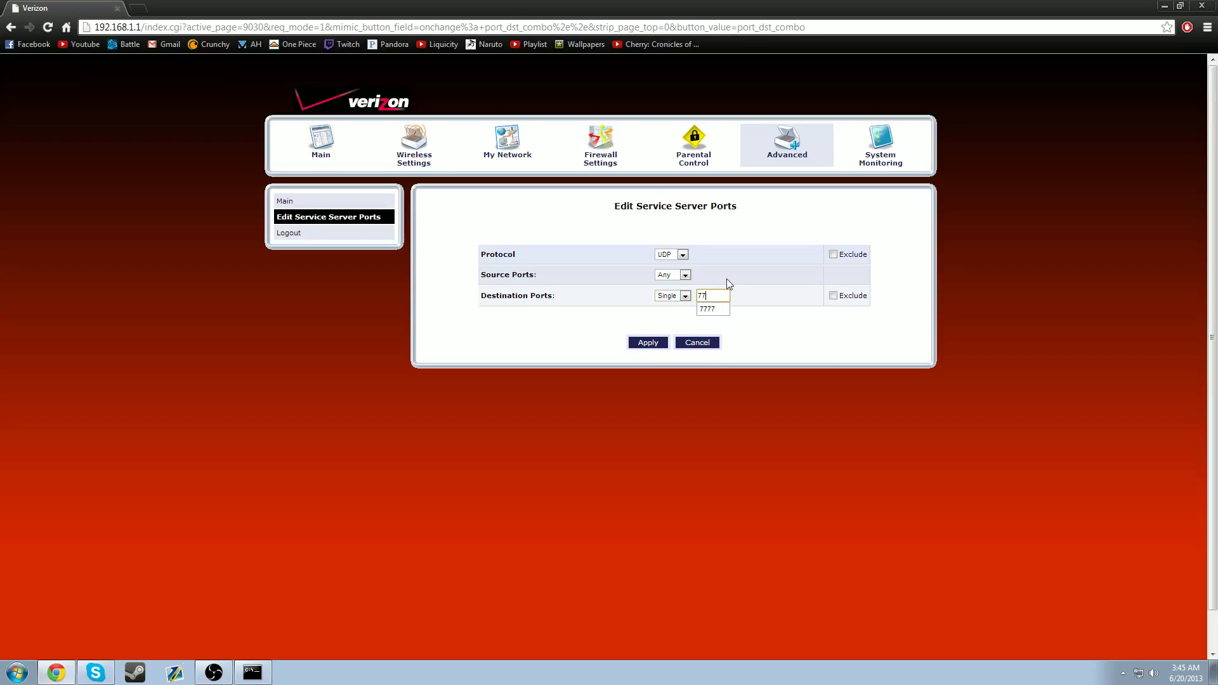
pyautogui.write('7777')
pyautogui.click(747, 303)
pyautogui.click(703, 346)
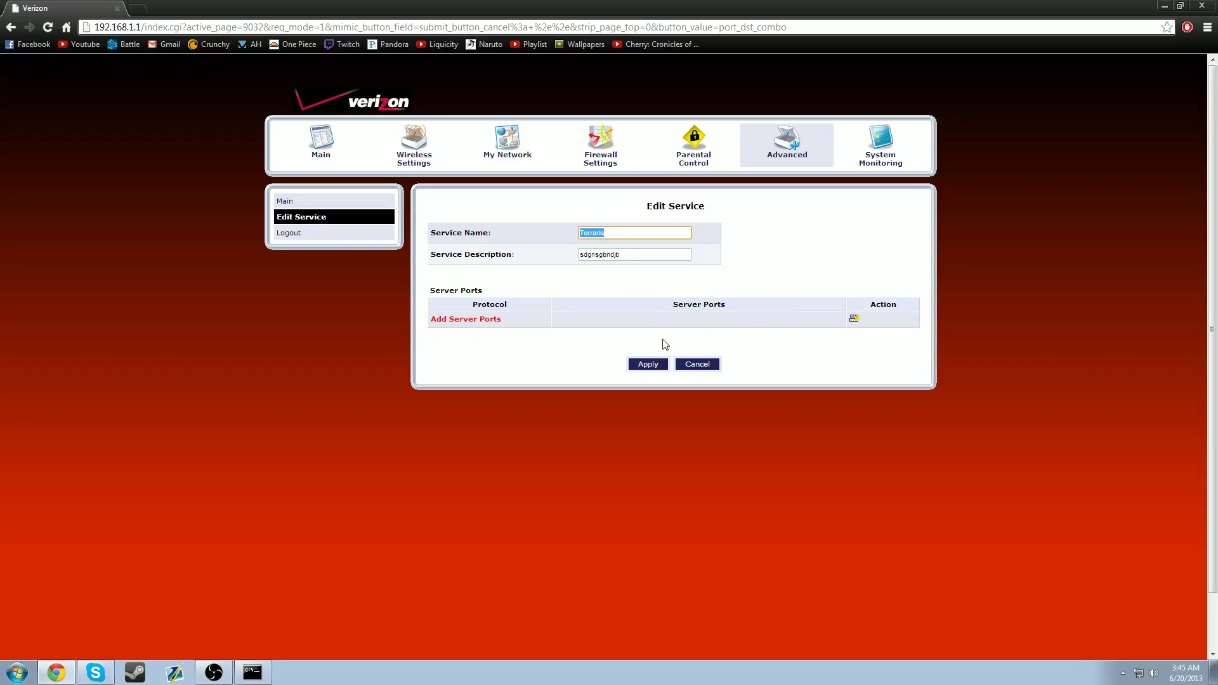
# - Go to Firewall Settings and accept the warning to reach the General security-level page
pyautogui.click(606, 163)
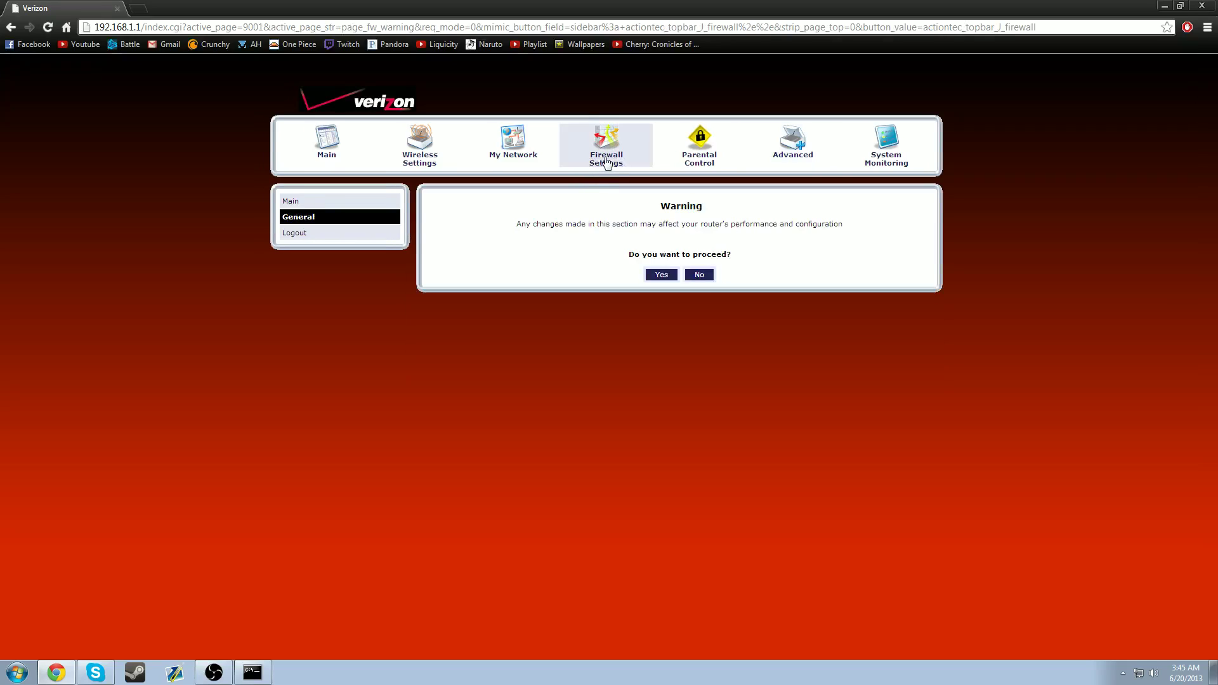
pyautogui.tripleClick(676, 207)
pyautogui.click(714, 213)
pyautogui.click(662, 276)
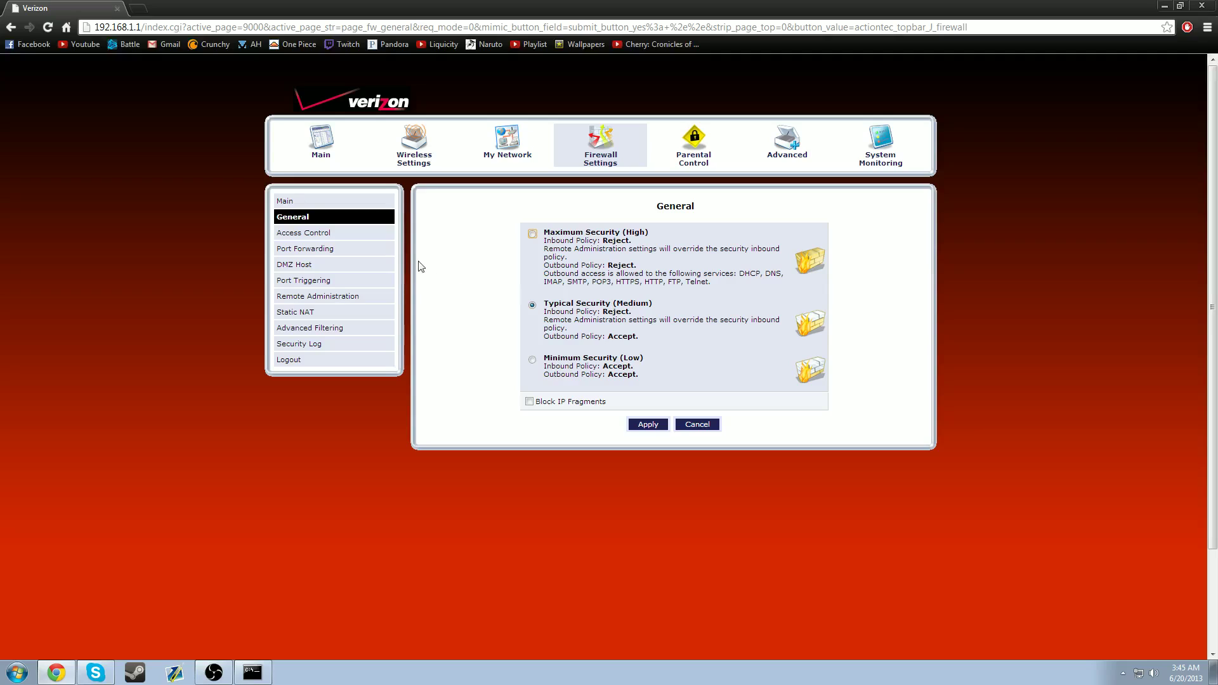
# - Open Port Forwarding and scroll to the active Terraria rule for TCP/UDP 7777
pyautogui.click(326, 252)
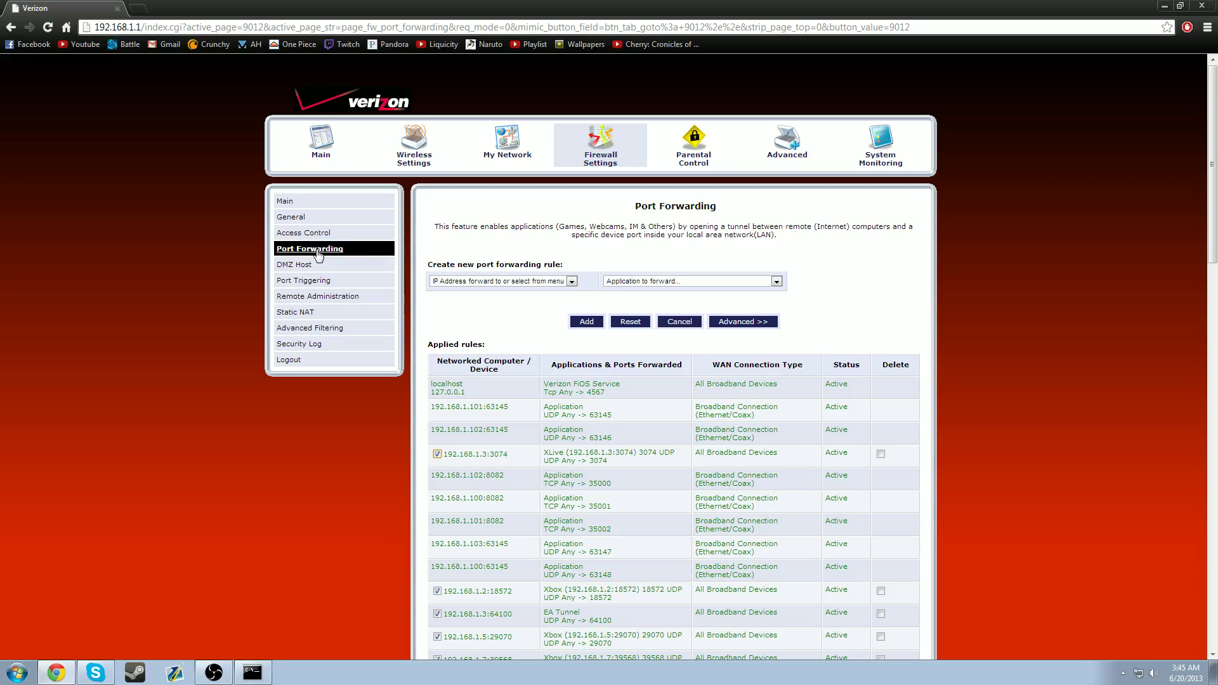
pyautogui.moveTo(1213, 203); pyautogui.dragTo(1213, 628)
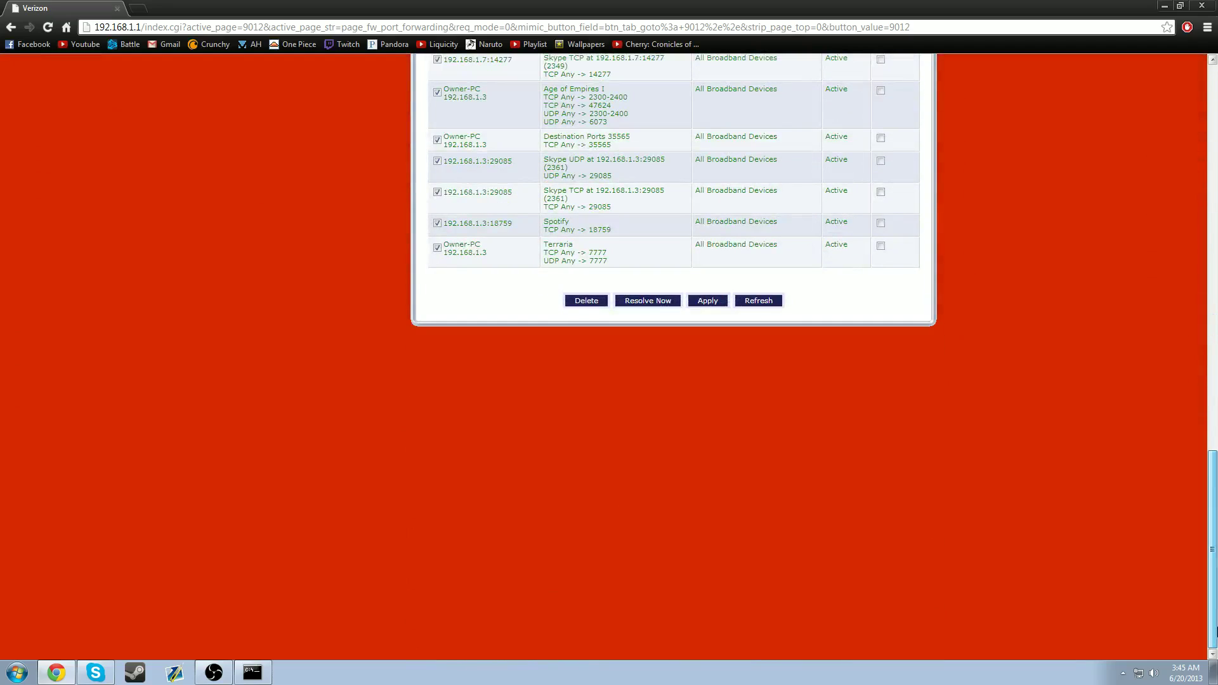
pyautogui.scroll(1, 891, 514)
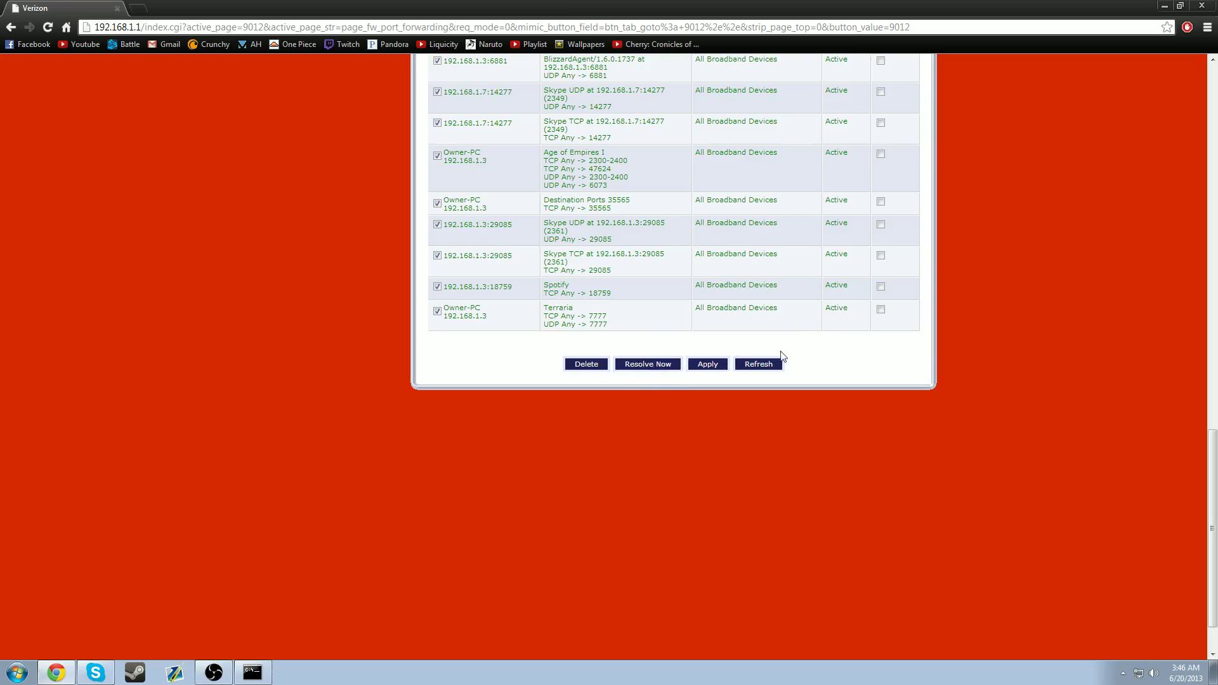
pyautogui.tripleClick(571, 317)
pyautogui.click(585, 322)
# - Close the Chrome and Command Prompt windows, leaving Terraria to start up
pyautogui.click(1211, 5)
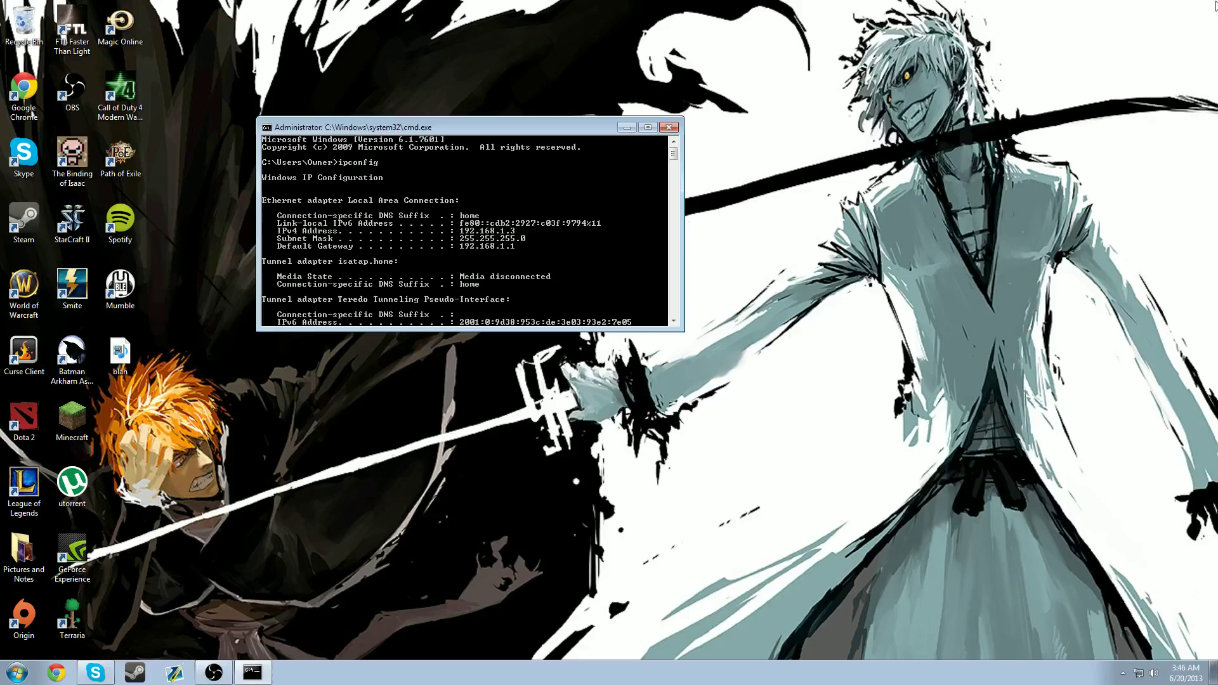
pyautogui.click(675, 128)
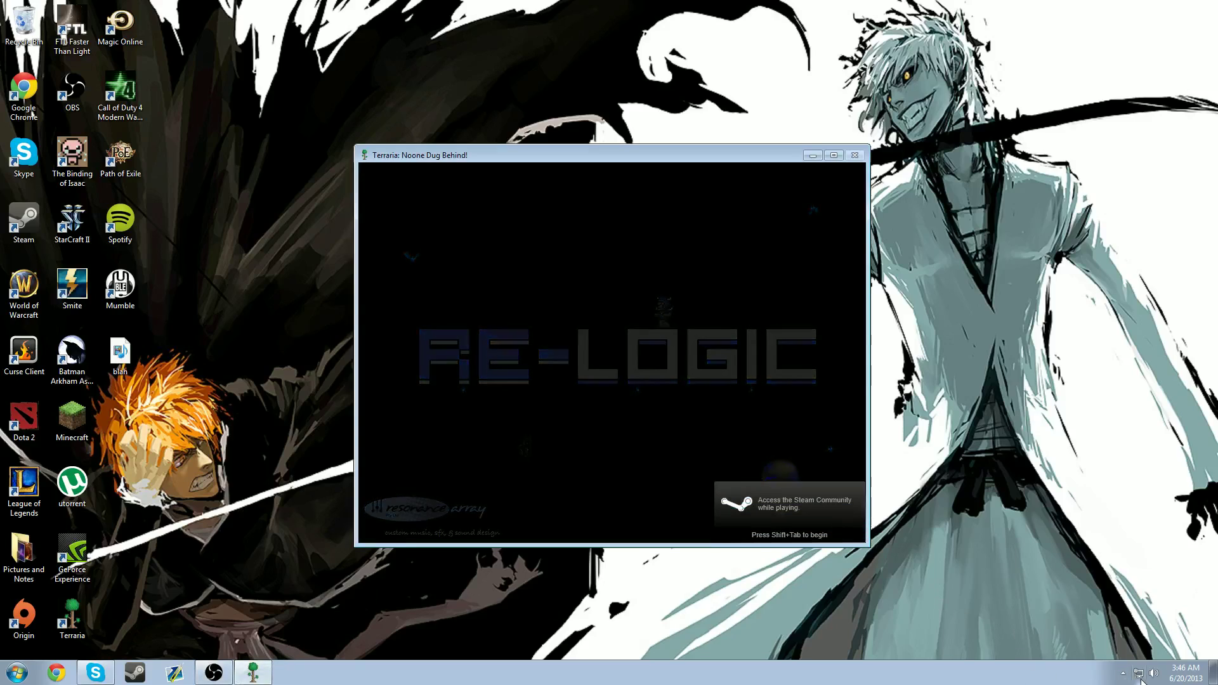
# - Turn Terraria's volume down low in the Volume Mixer
pyautogui.click(1154, 674)
pyautogui.click(1153, 652)
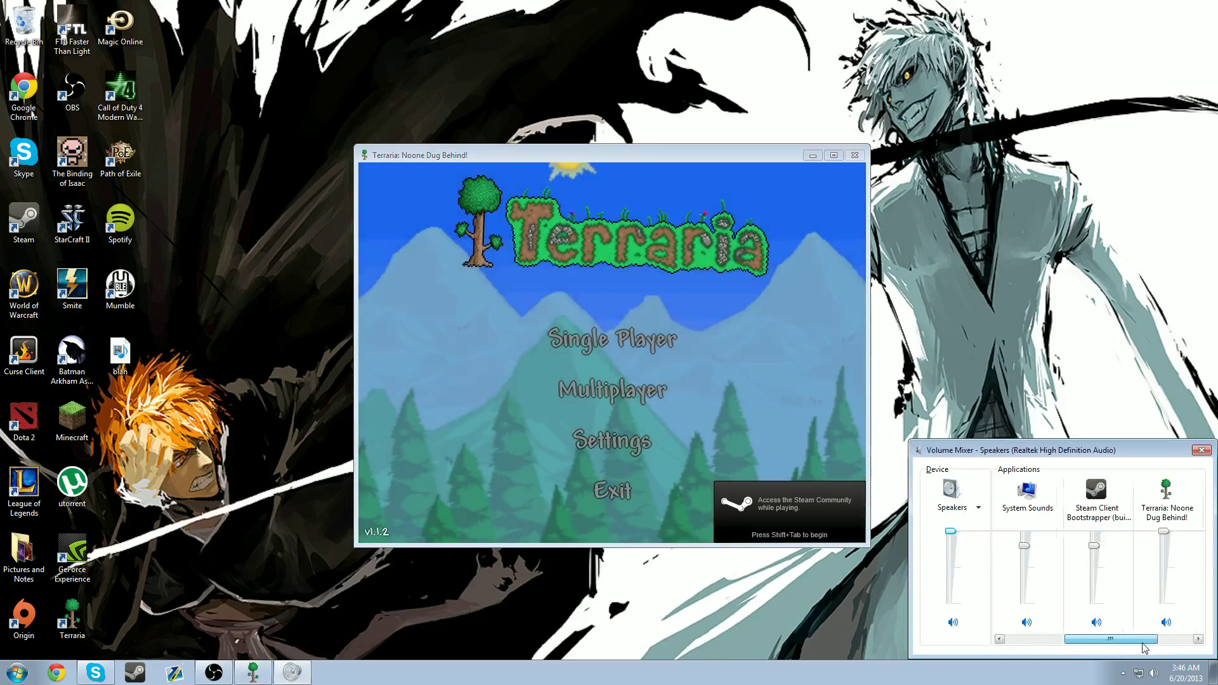
pyautogui.moveTo(1094, 532); pyautogui.dragTo(1094, 589)
# - Host a game via Multiplayer > Host & Play, then go back and exit Terraria
pyautogui.click(833, 442)
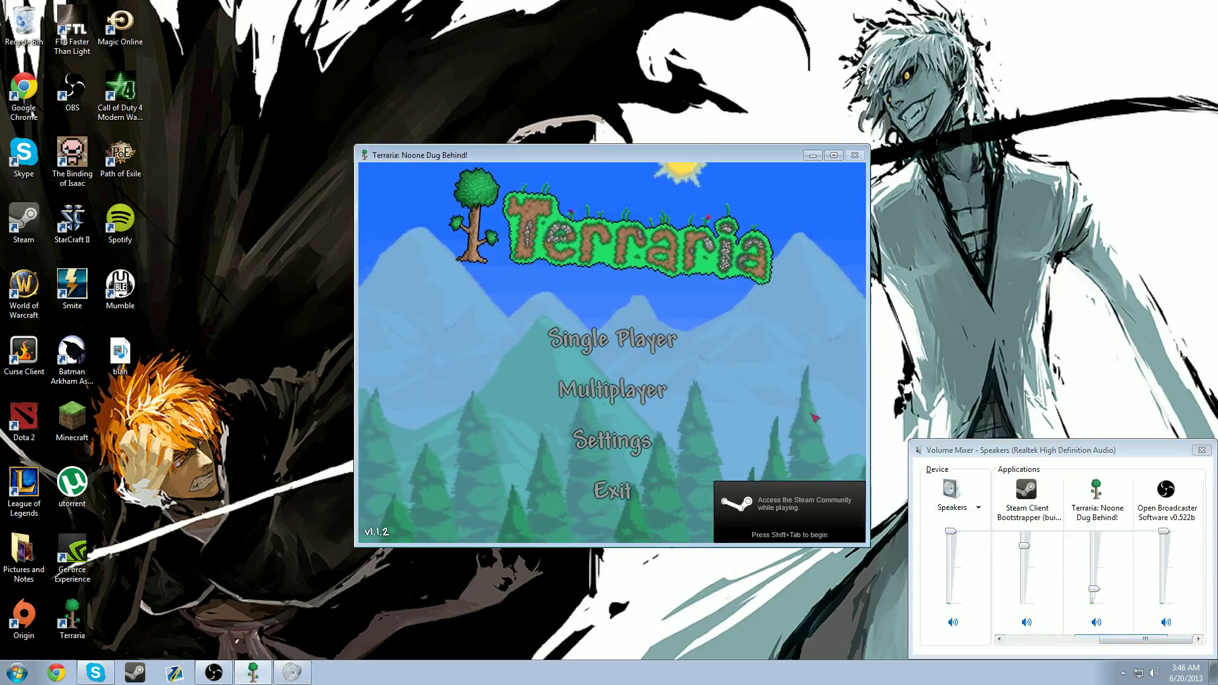
pyautogui.click(641, 391)
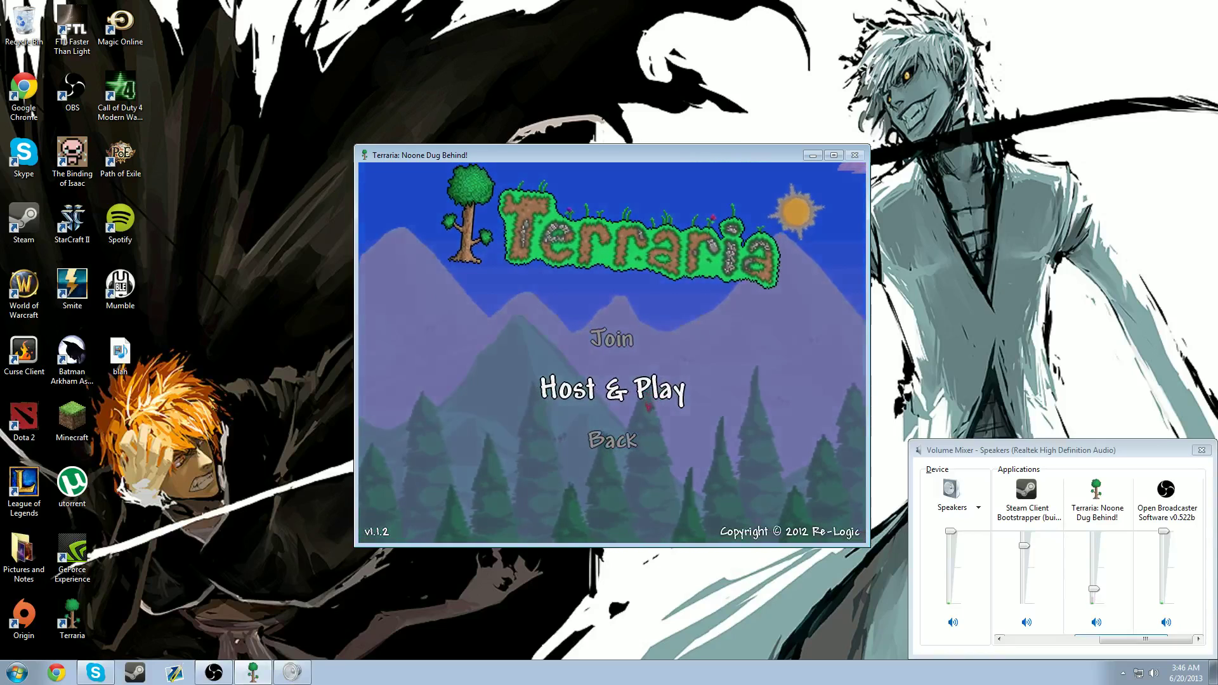
pyautogui.click(636, 401)
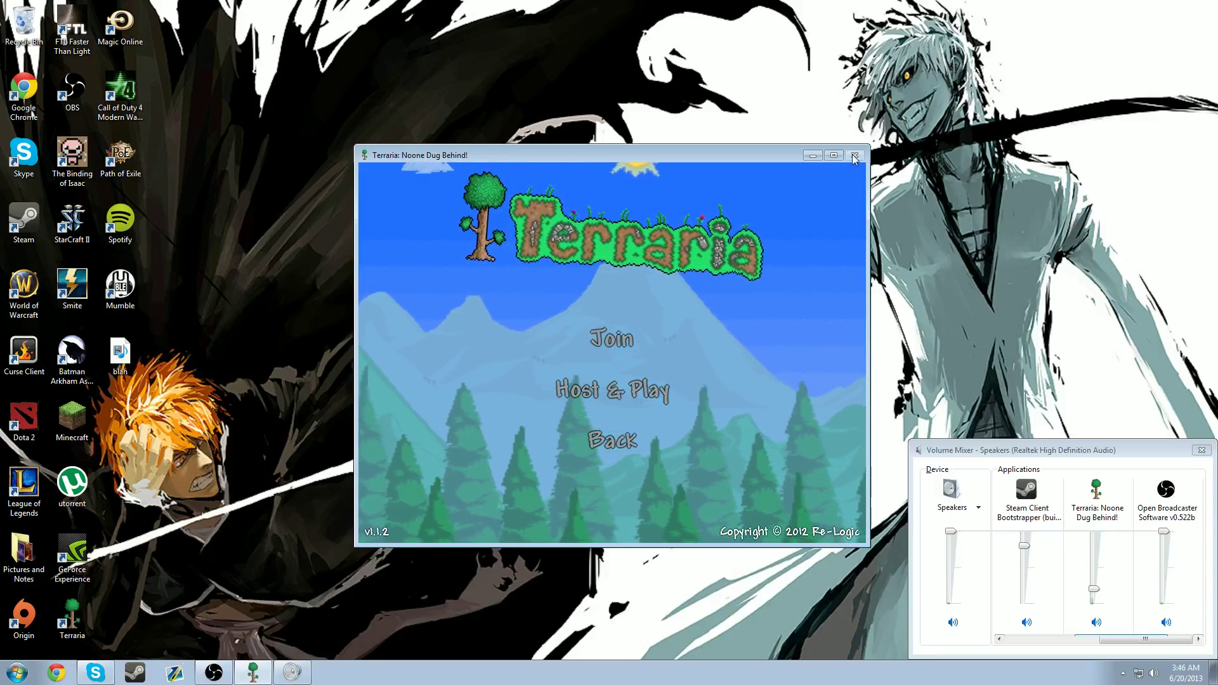
pyautogui.moveTo(794, 155); pyautogui.dragTo(665, 174)
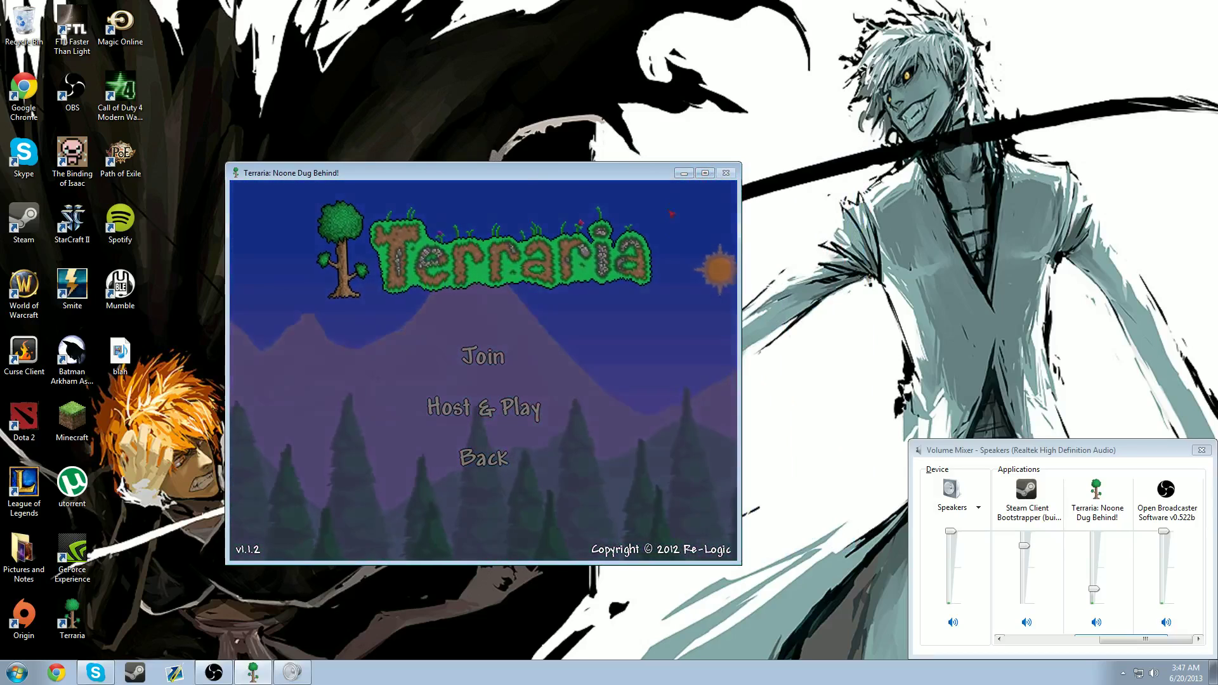
pyautogui.click(491, 456)
pyautogui.click(489, 509)
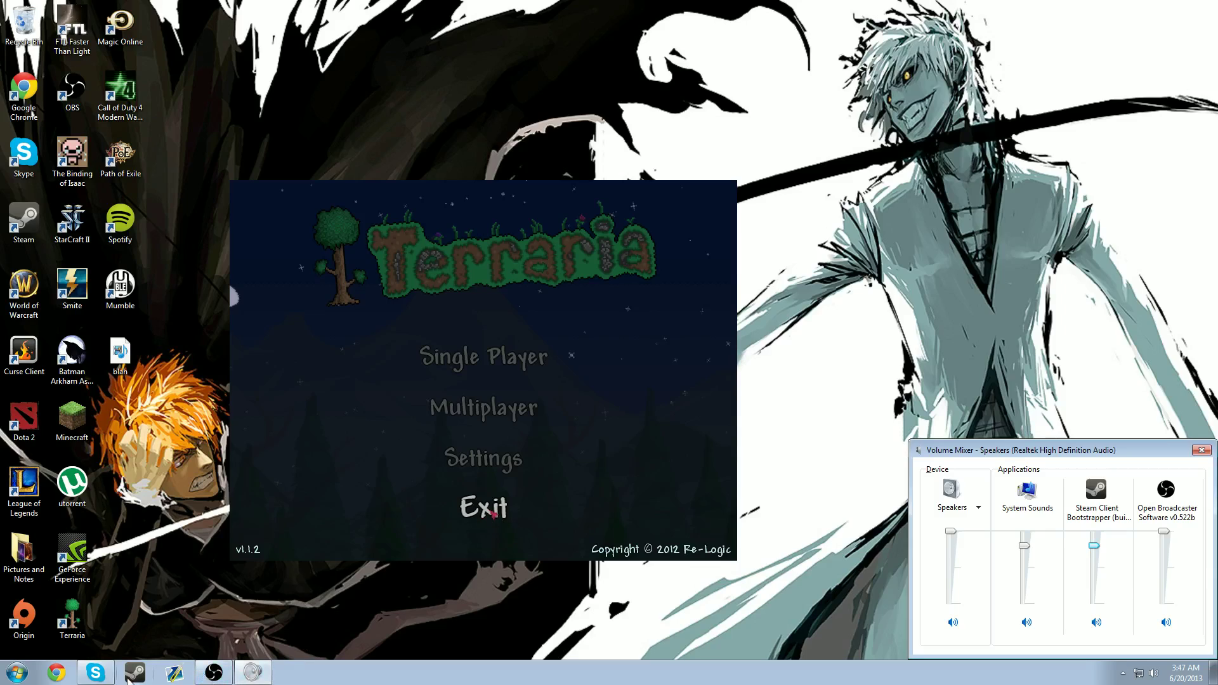
# - Minimize the Skype conversation window and bring Chrome to the front
pyautogui.click(95, 673)
pyautogui.click(95, 675)
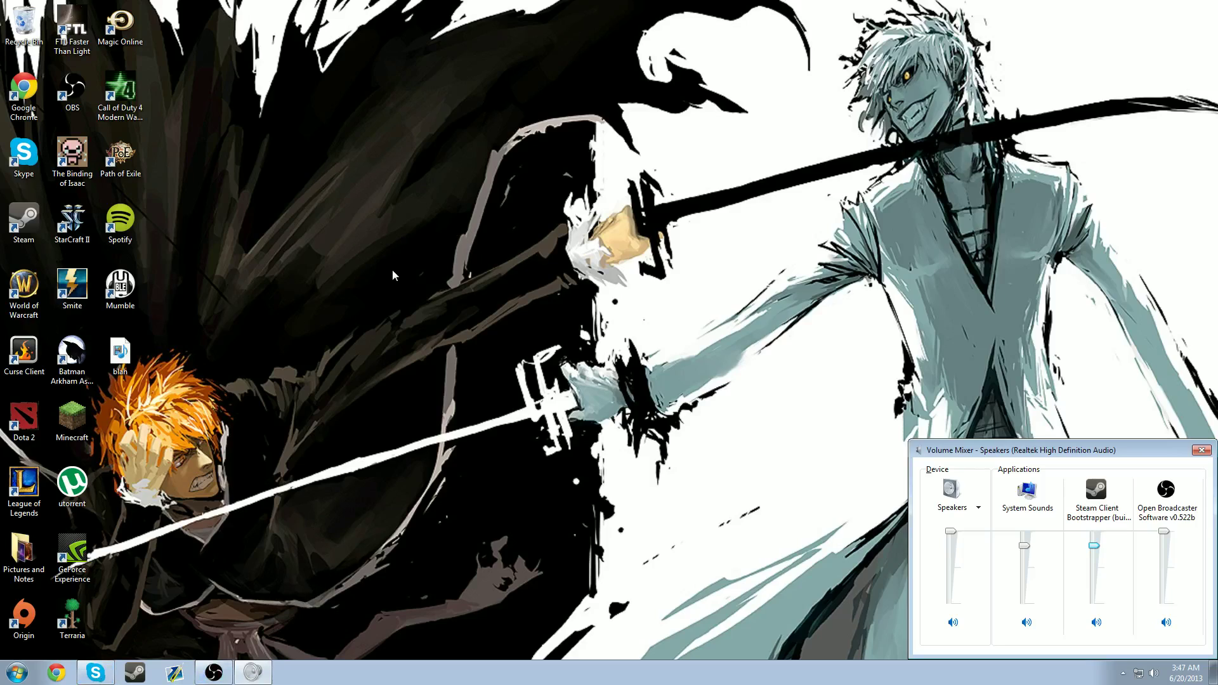
pyautogui.click(57, 674)
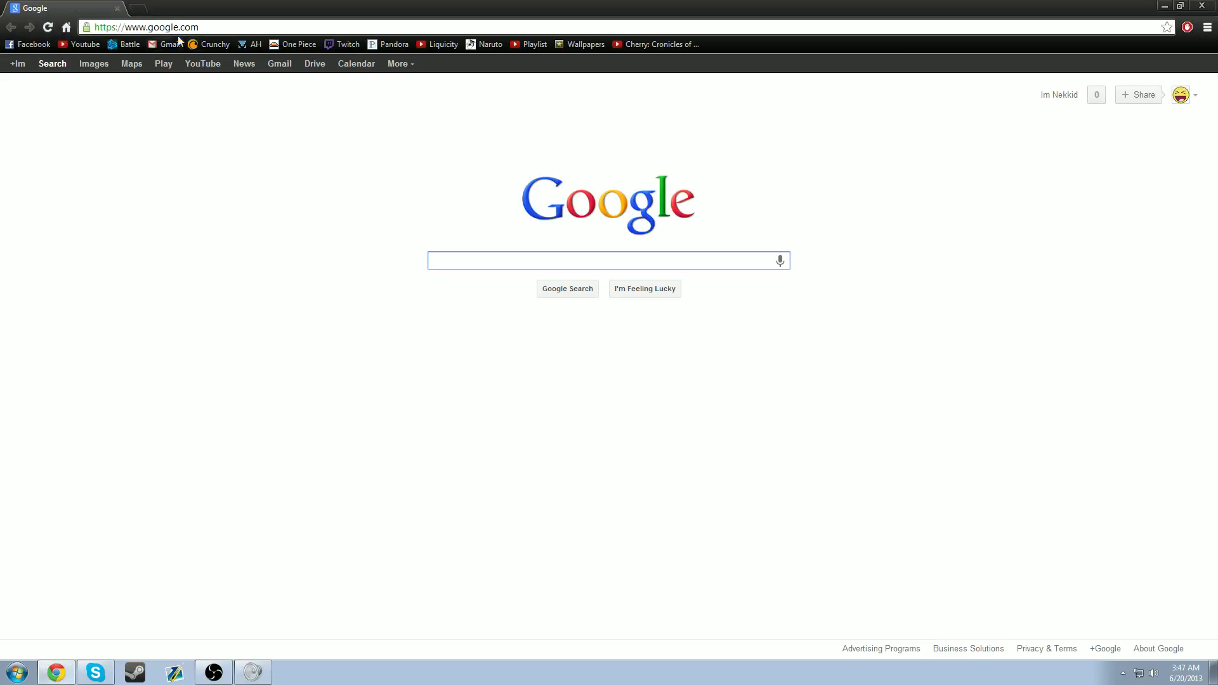
pyautogui.click(228, 26)
pyautogui.write('ipch')
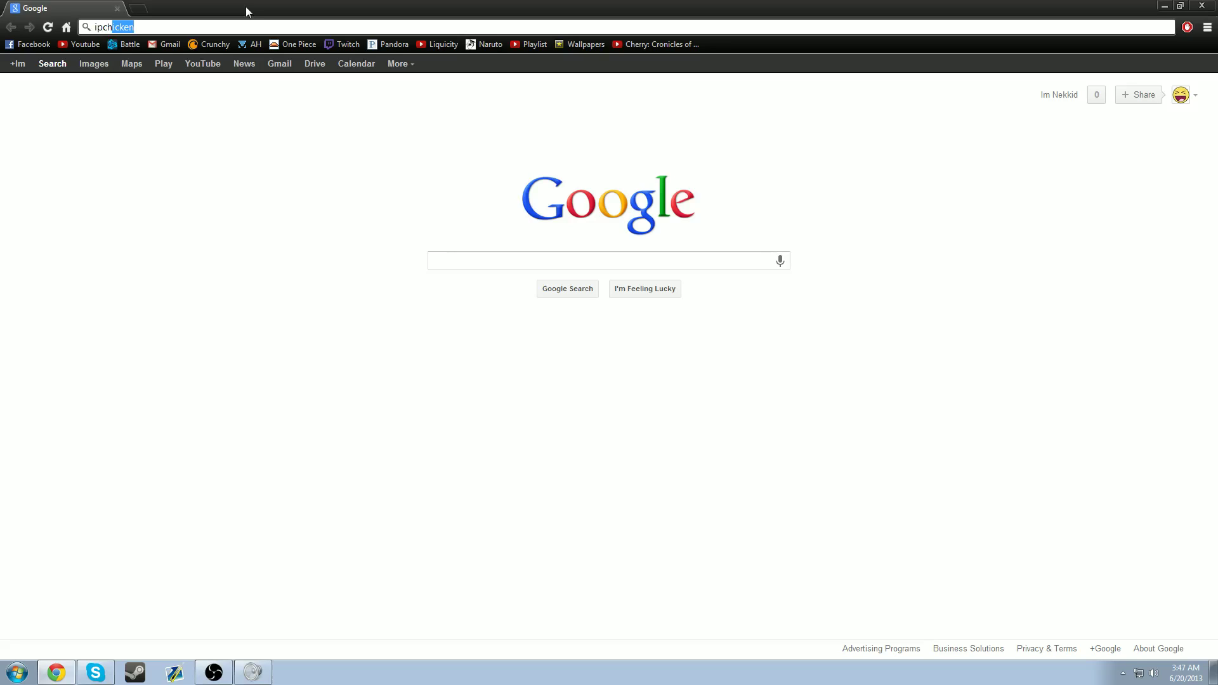
pyautogui.press('BackSpace')
pyautogui.press('BackSpace')
pyautogui.press('BackSpace')
pyautogui.press('BackSpace')
pyautogui.press('BackSpace')
# - Close Chrome and the Volume Mixer, then restore the OBS window from the taskbar
pyautogui.click(1201, 6)
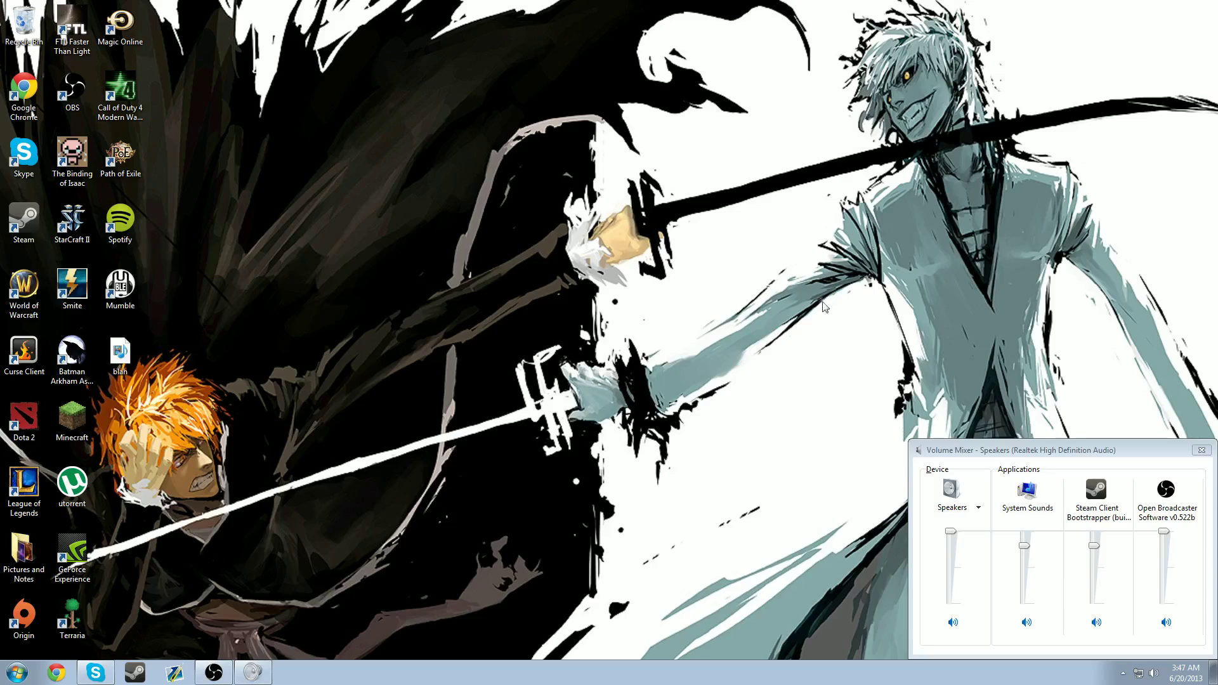
pyautogui.click(1202, 450)
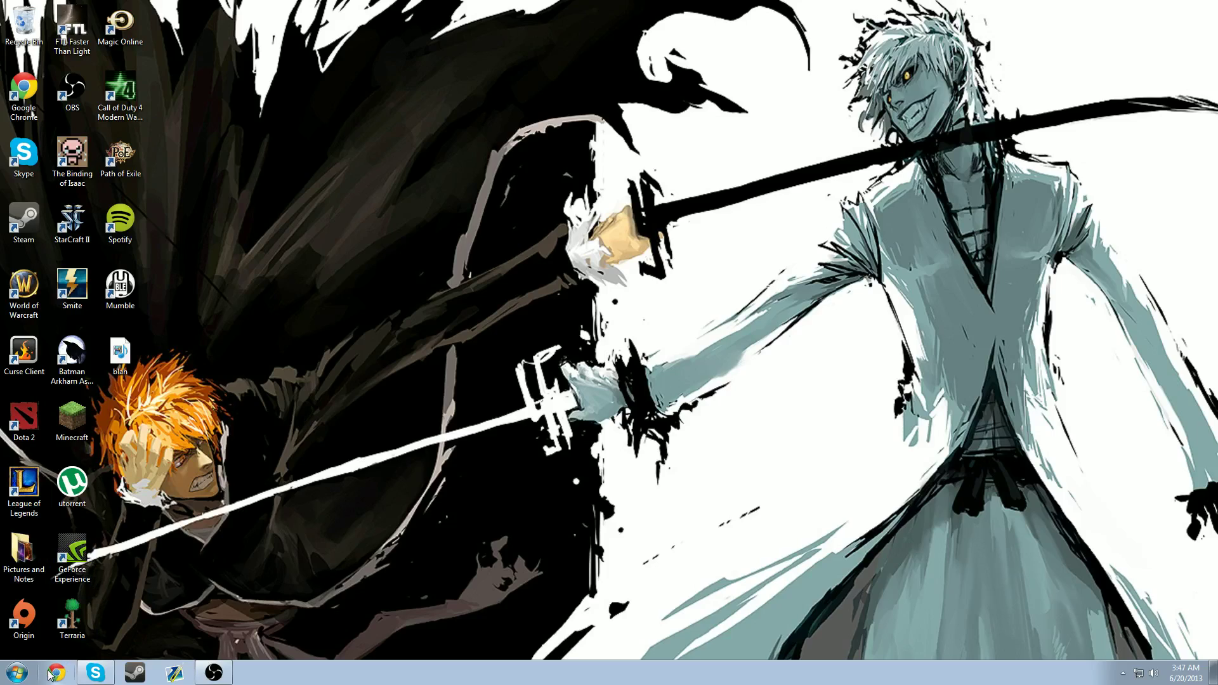
pyautogui.moveTo(113, 642); pyautogui.dragTo(210, 393)
pyautogui.moveTo(102, 404); pyautogui.dragTo(1217, 660)
pyautogui.click(214, 672)
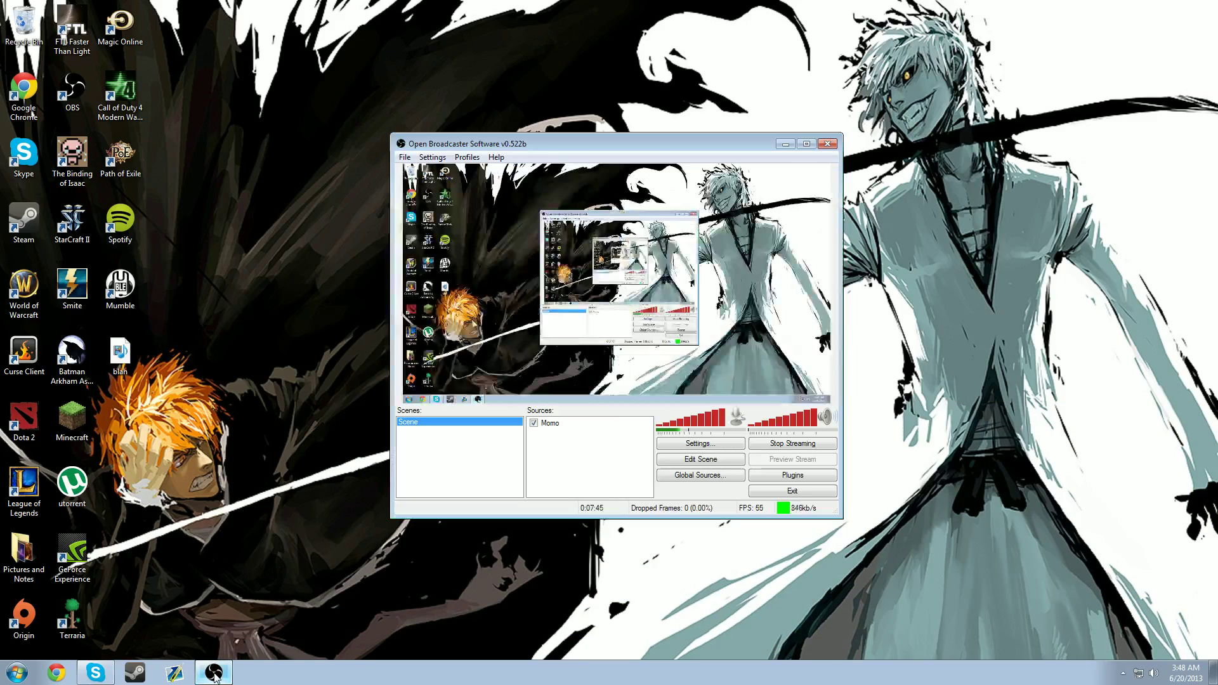